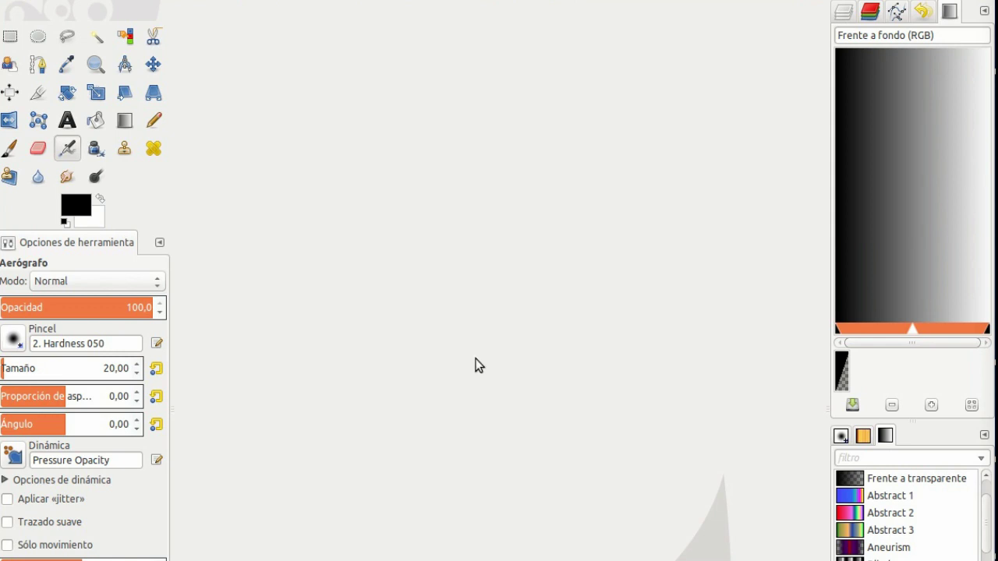
# Step: Open the Archivo (File) menu in GIMP's menu bar
pyautogui.click(25, 4)
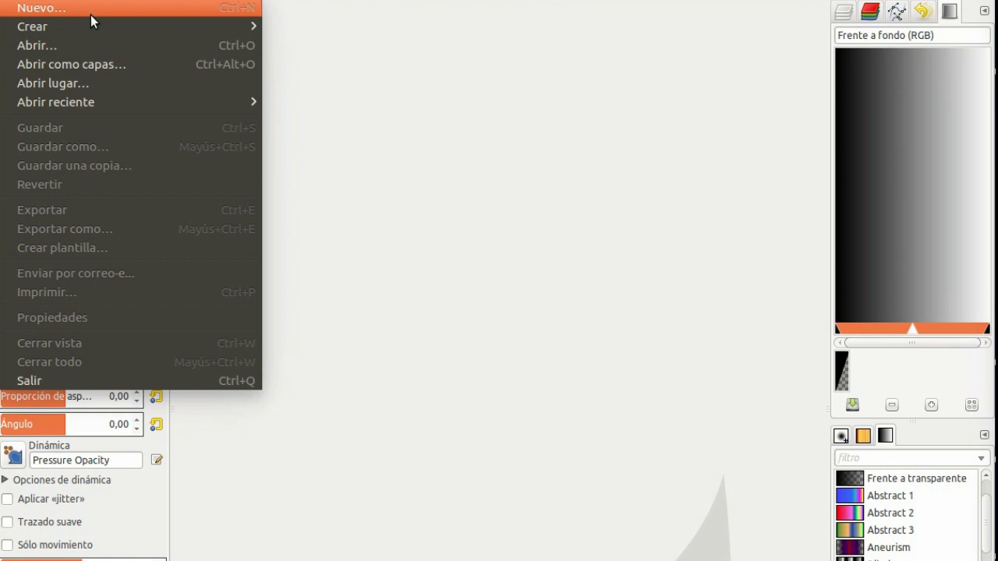
# Step: Create a new 1920×1080 landscape image with the background filled Blanco (white)
pyautogui.click(91, 13)
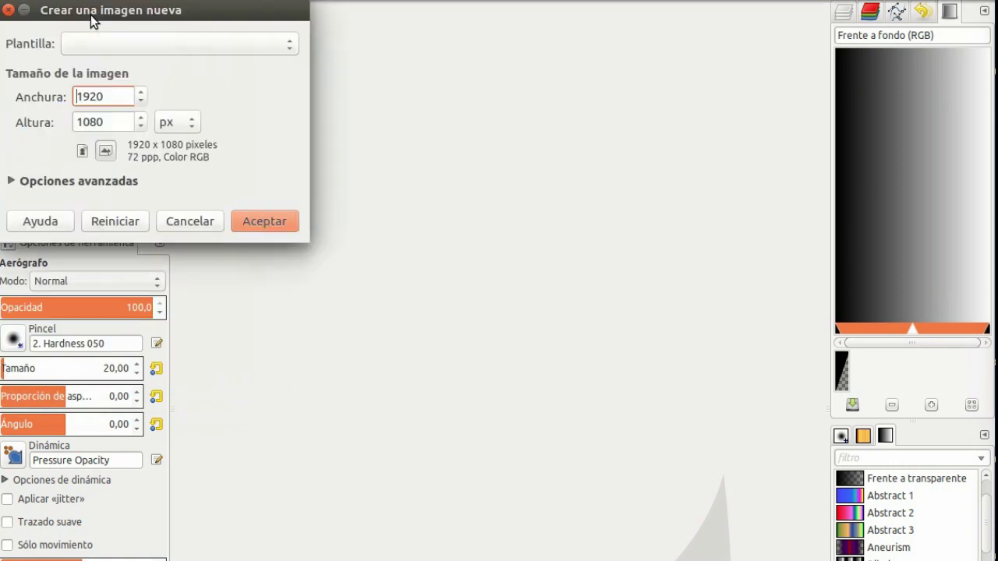
pyautogui.click(170, 47)
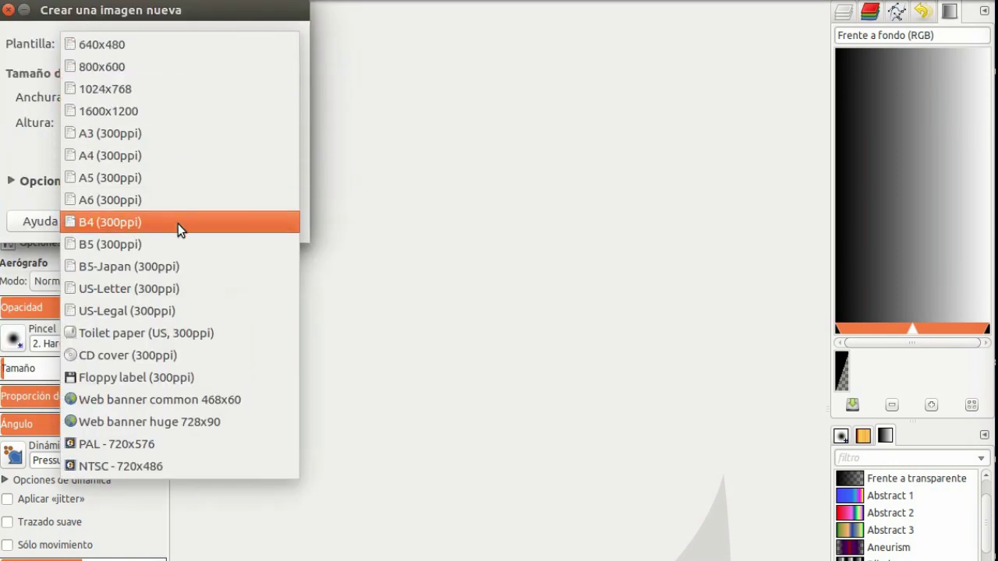
pyautogui.click(364, 125)
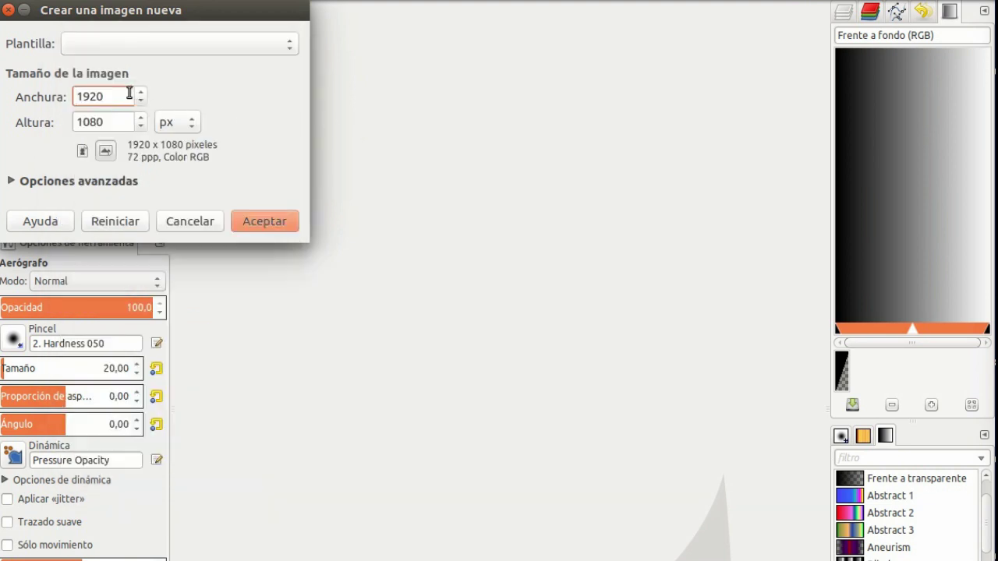
pyautogui.click(106, 155)
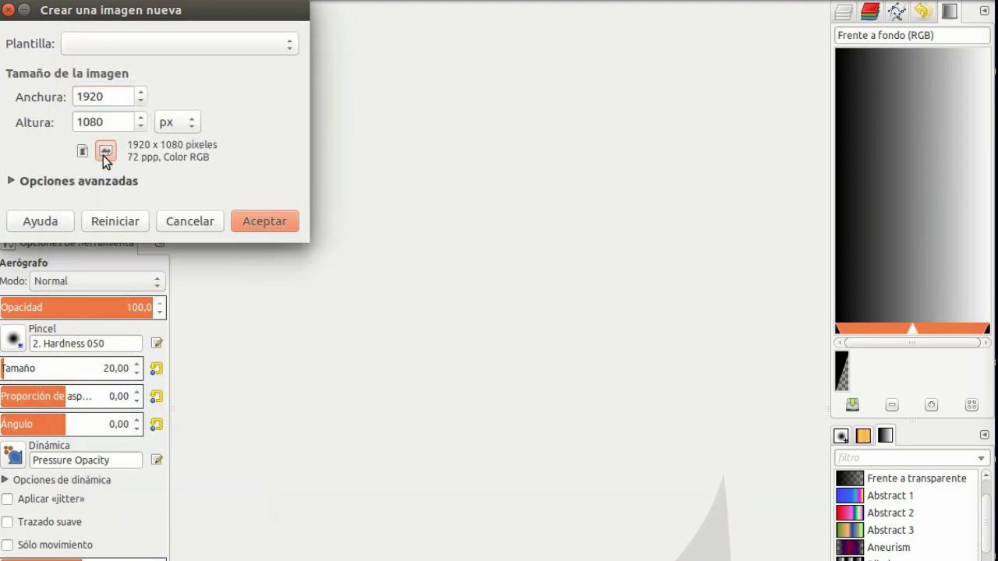
pyautogui.click(14, 182)
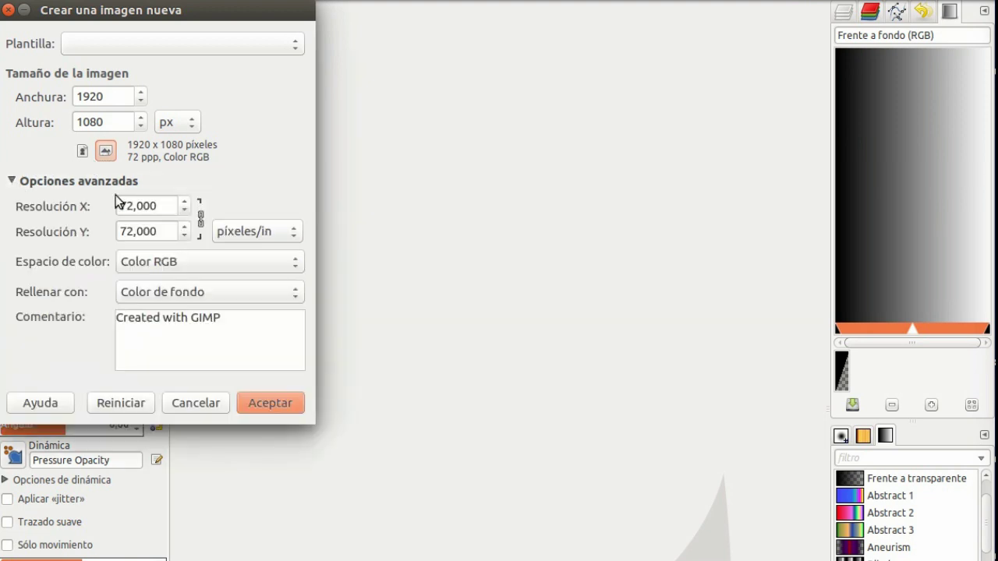
pyautogui.click(296, 297)
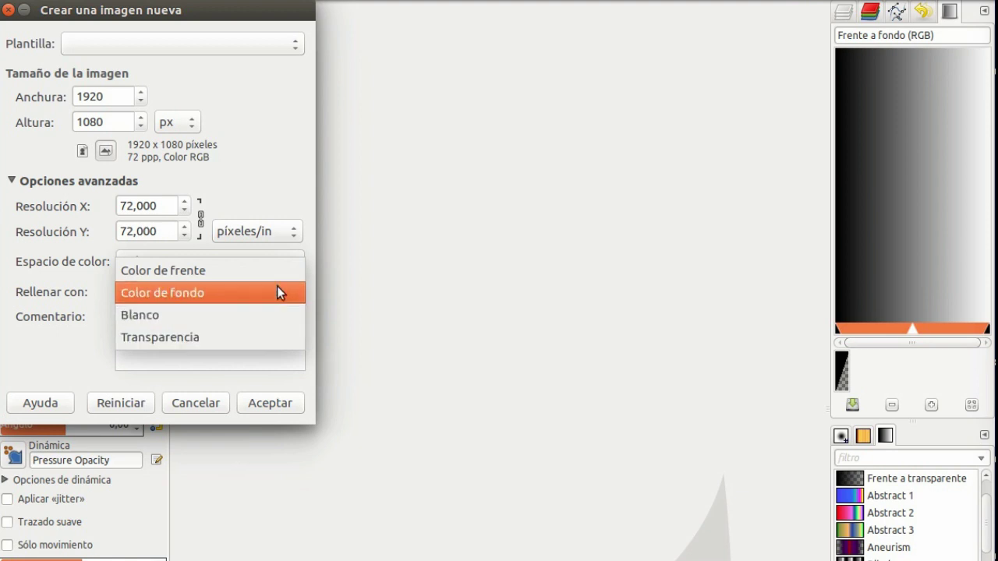
pyautogui.click(276, 315)
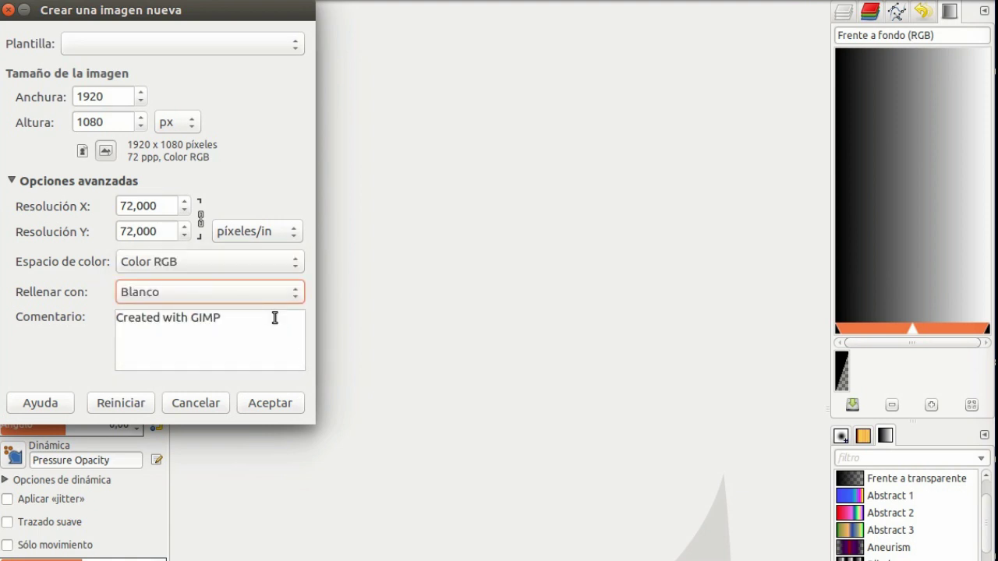
pyautogui.click(270, 403)
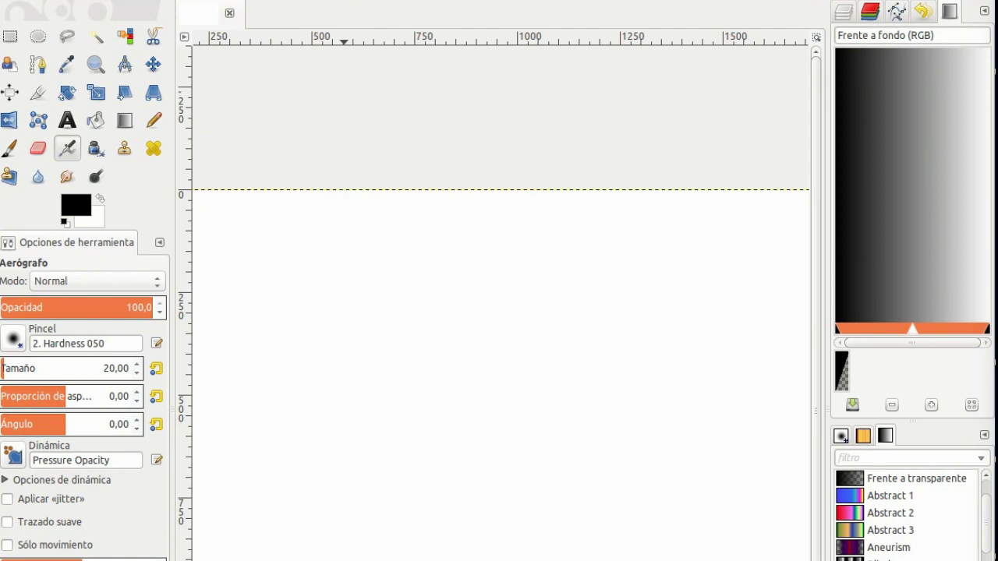
# Step: Fit the whole canvas in view and select the Text tool
pyautogui.hotkey('shift', 'ctrl', 'j')
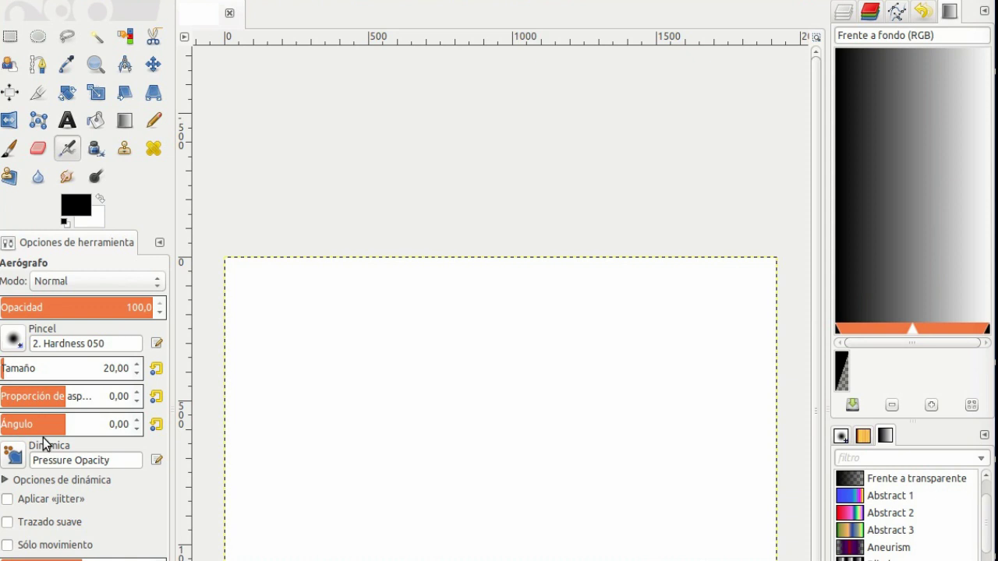
pyautogui.click(67, 123)
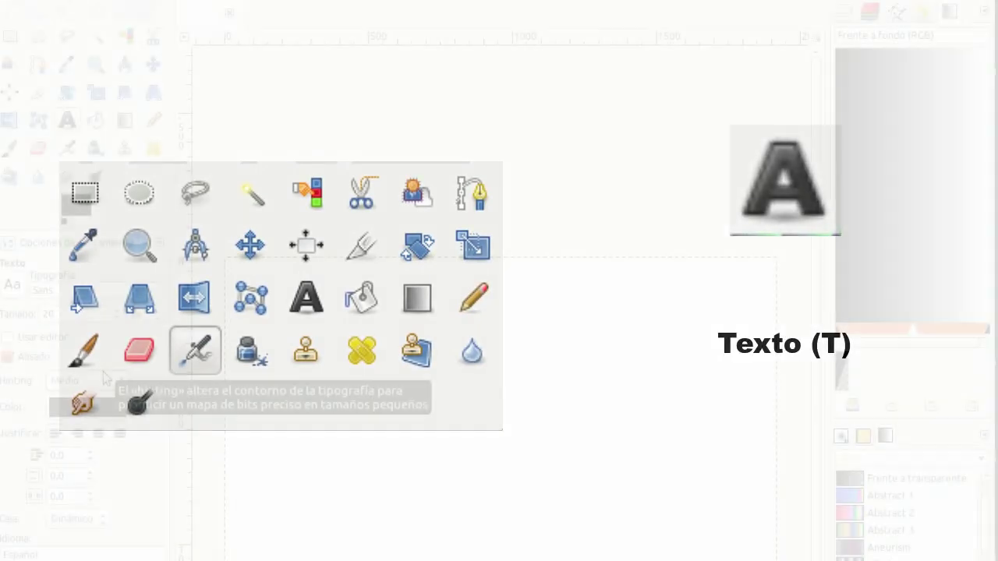
# Step: Add a centred 'kzgunea' title near the top, italic at 200 px
pyautogui.moveTo(295, 290); pyautogui.dragTo(695, 353)
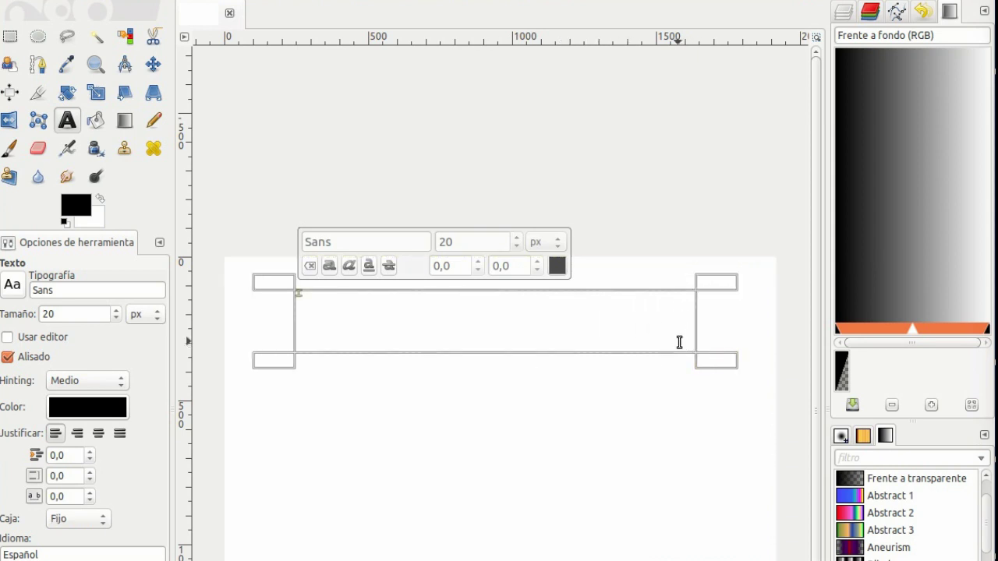
pyautogui.click(98, 432)
pyautogui.click(101, 314)
pyautogui.write('60')
pyautogui.click(530, 319)
pyautogui.write('kzgunea')
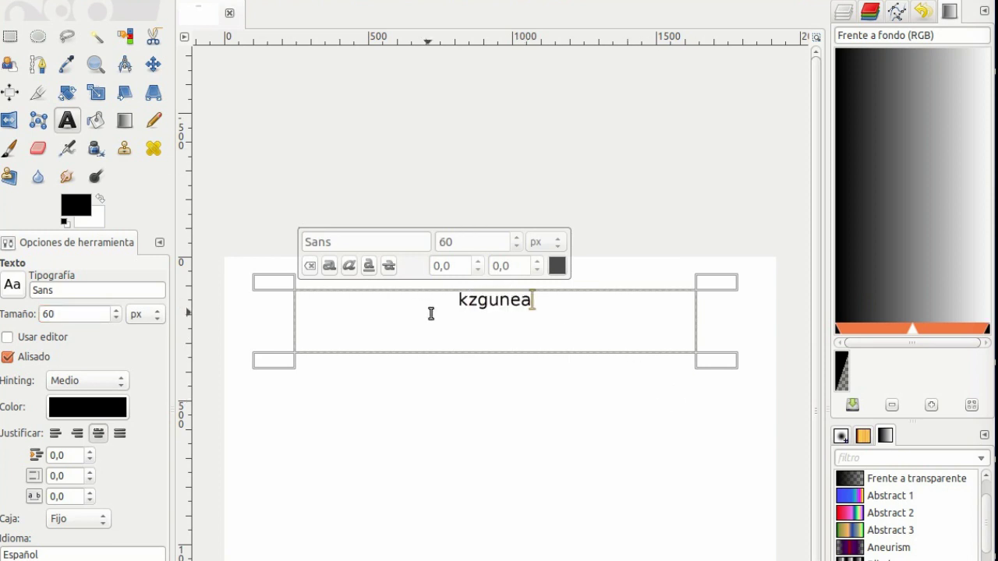
pyautogui.hotkey('ctrl', 'a')
pyautogui.click(348, 266)
pyautogui.click(491, 243)
pyautogui.press('Return')
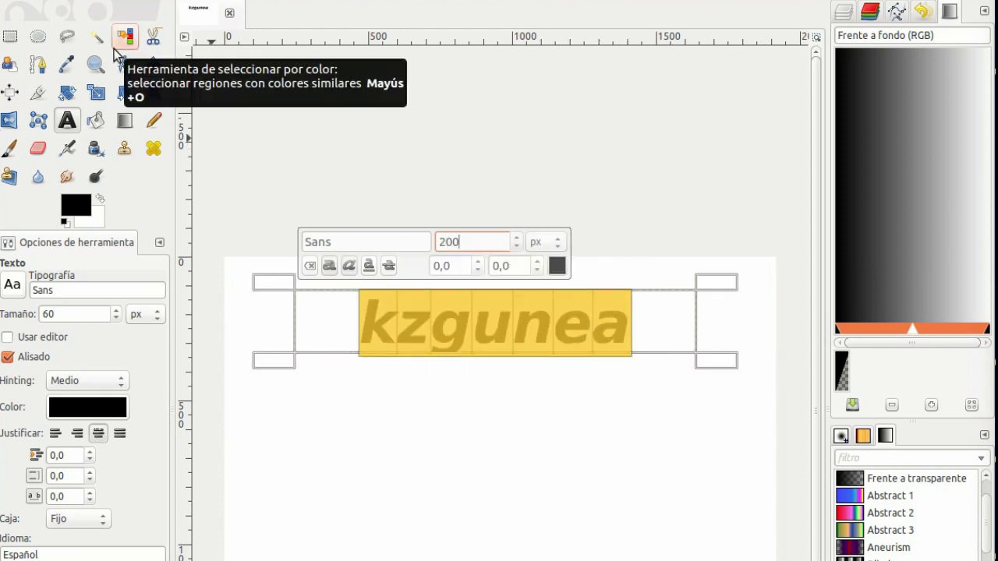
pyautogui.click(229, 179)
pyautogui.press('Escape')
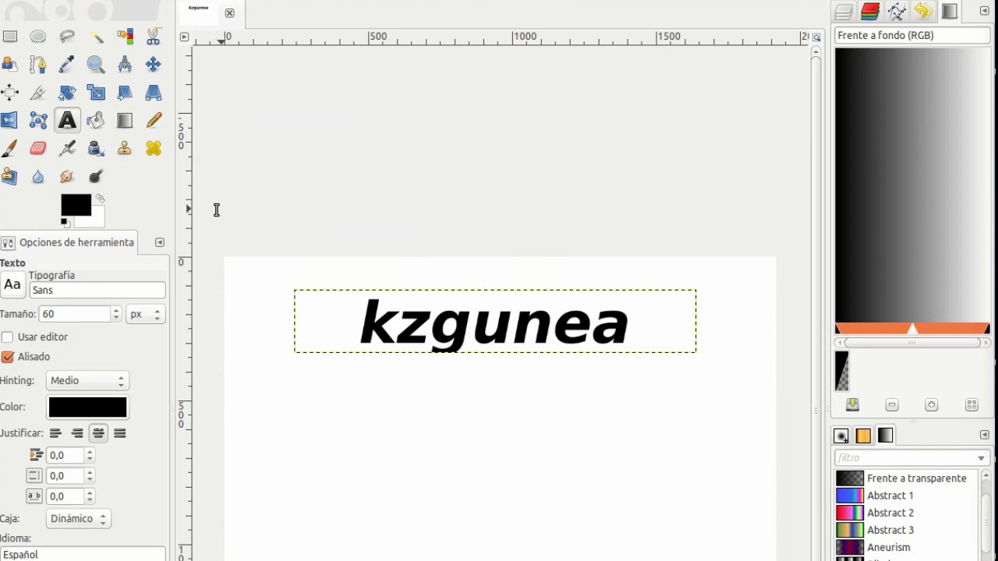
# Step: Add a second blue 'kzgunea' text line below the title
pyautogui.click(318, 441)
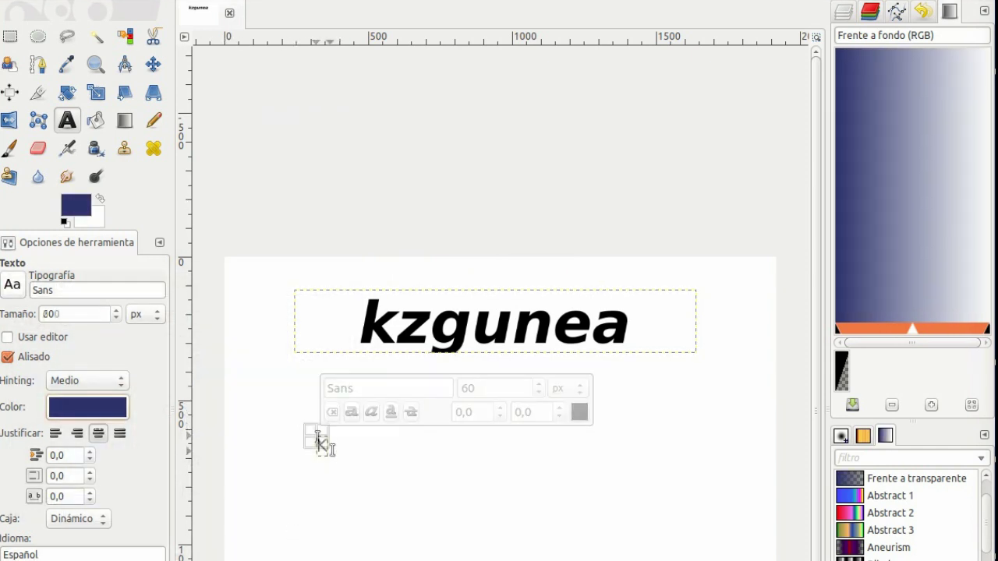
pyautogui.write('kzgunea')
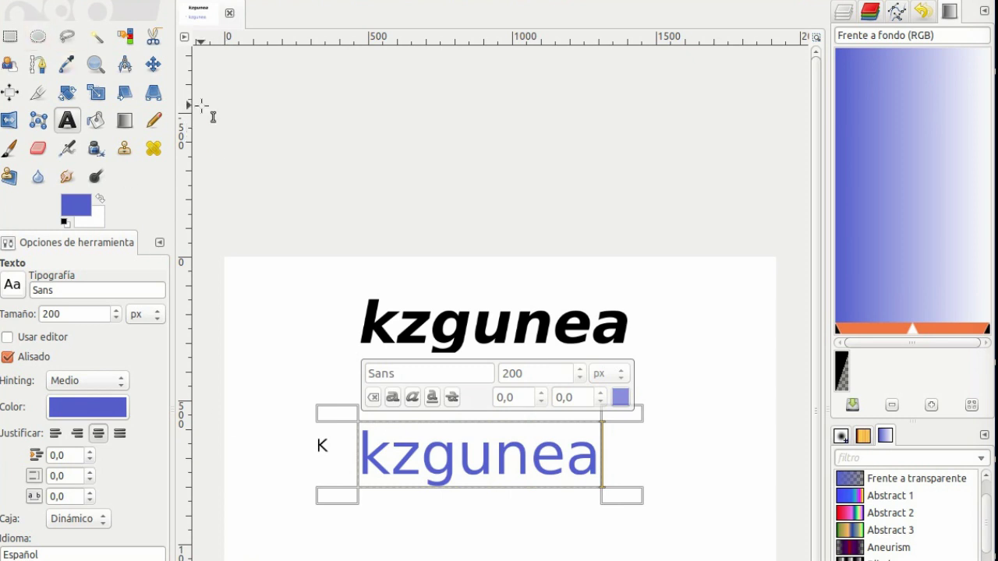
pyautogui.press('Escape')
pyautogui.click(153, 64)
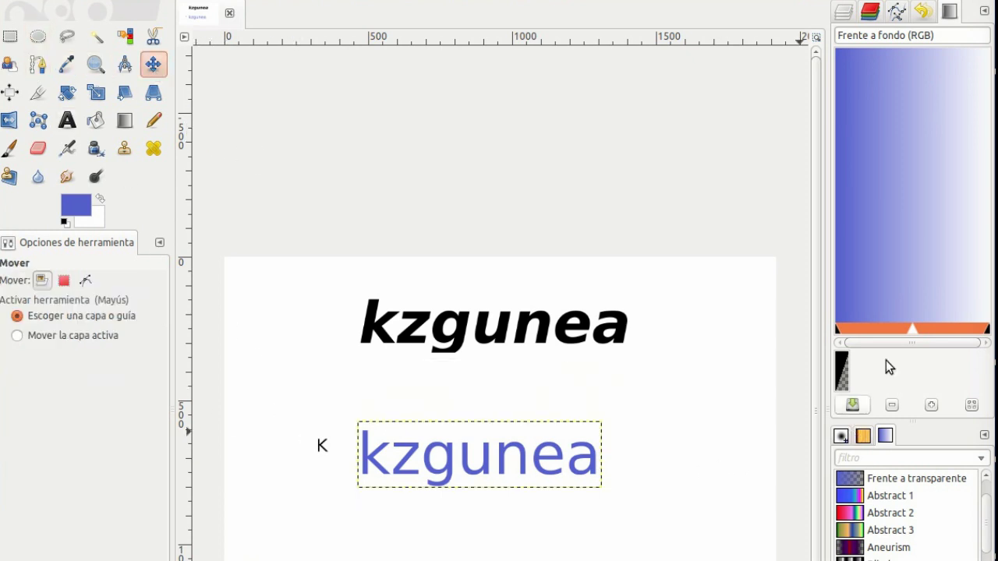
# Step: Select the stray K text layer in the Layers tab and delete it
pyautogui.click(843, 11)
pyautogui.click(914, 132)
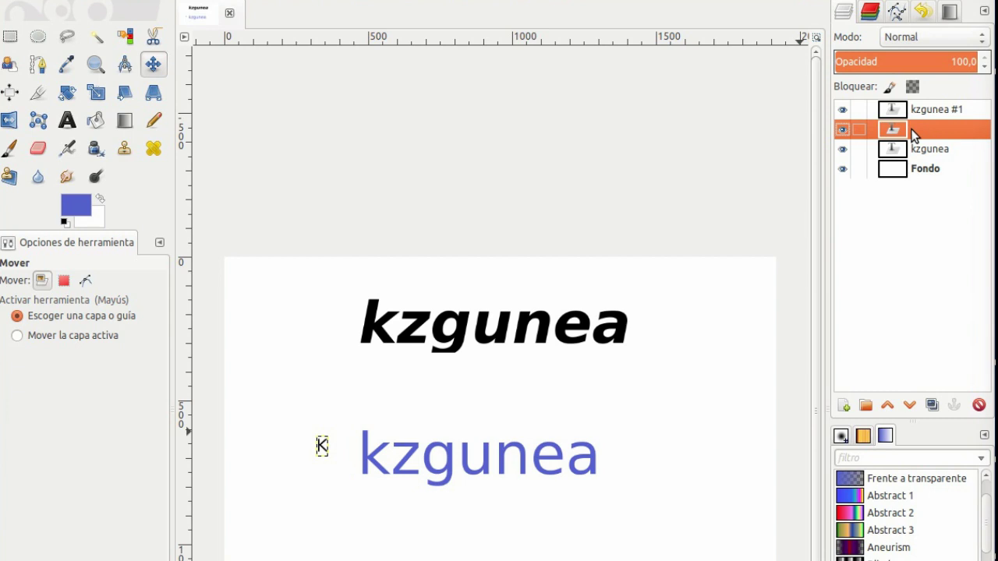
pyautogui.click(976, 404)
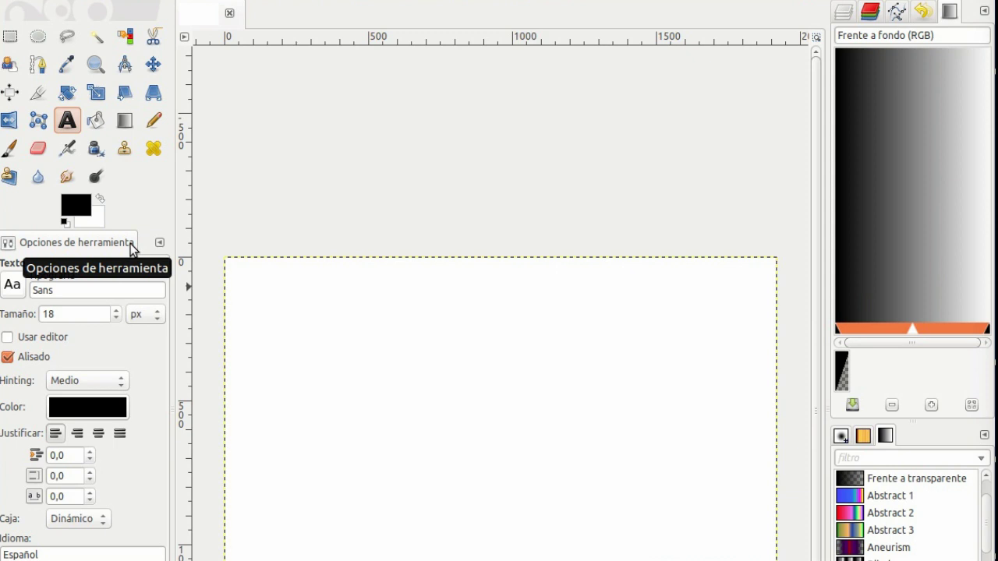
# Step: Keep the Sans font, raise text size from 18 to 20 px, and keep Medio hinting
pyautogui.click(22, 287)
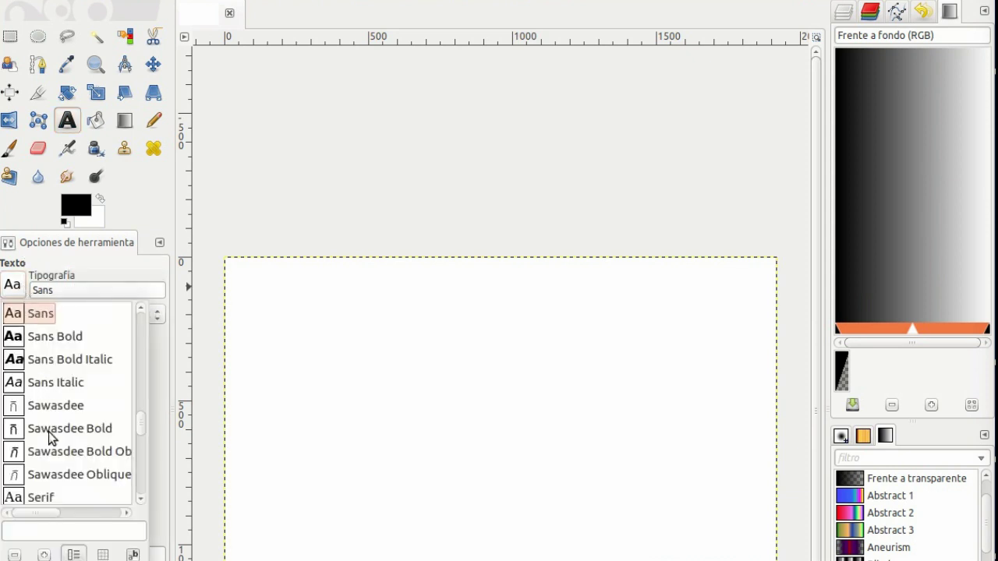
pyautogui.scroll(-4, 84, 468)
pyautogui.scroll(-2, 84, 430)
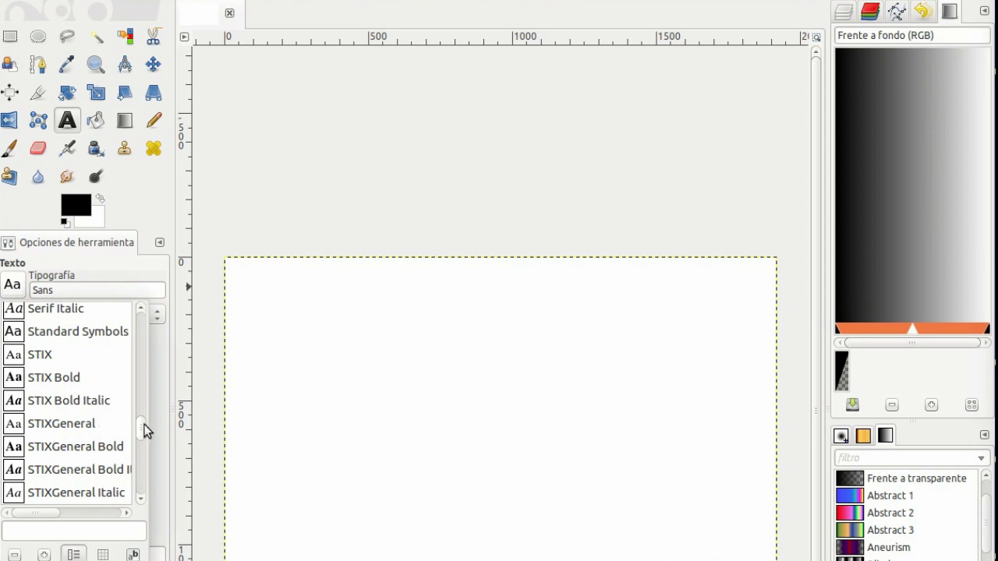
pyautogui.scroll(-3, 136, 460)
pyautogui.scroll(-2, 133, 467)
pyautogui.scroll(5, 133, 413)
pyautogui.scroll(5, 117, 343)
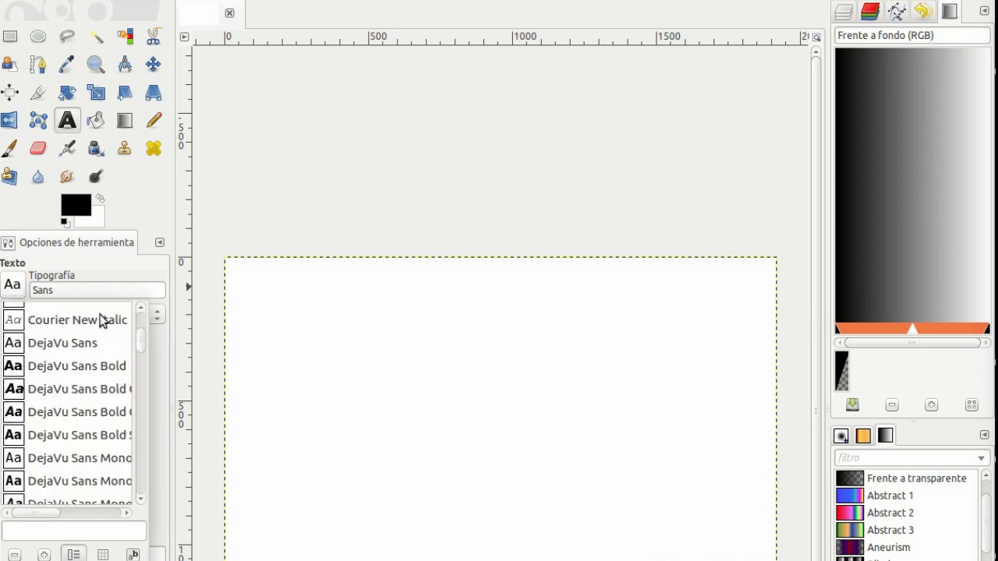
pyautogui.click(22, 288)
pyautogui.click(116, 312)
pyautogui.click(115, 311)
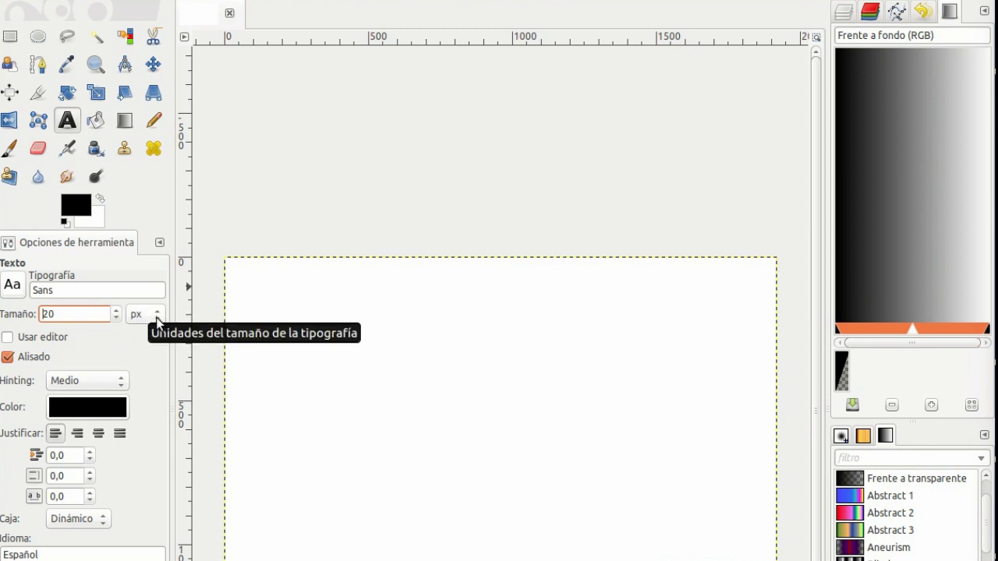
pyautogui.click(123, 378)
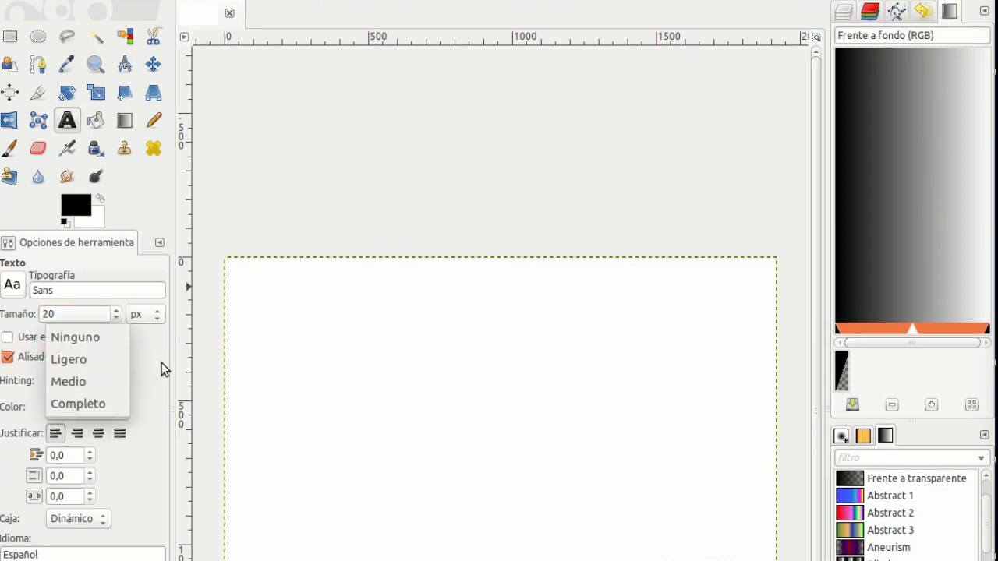
pyautogui.click(123, 381)
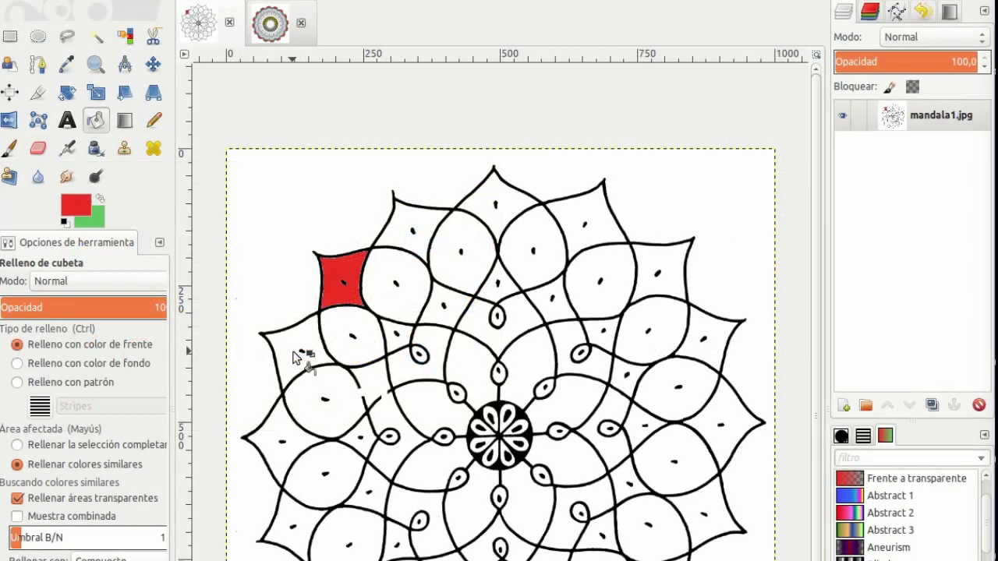
# Step: Bucket-fill three outer left mandala petals red
pyautogui.click(301, 352)
pyautogui.click(296, 443)
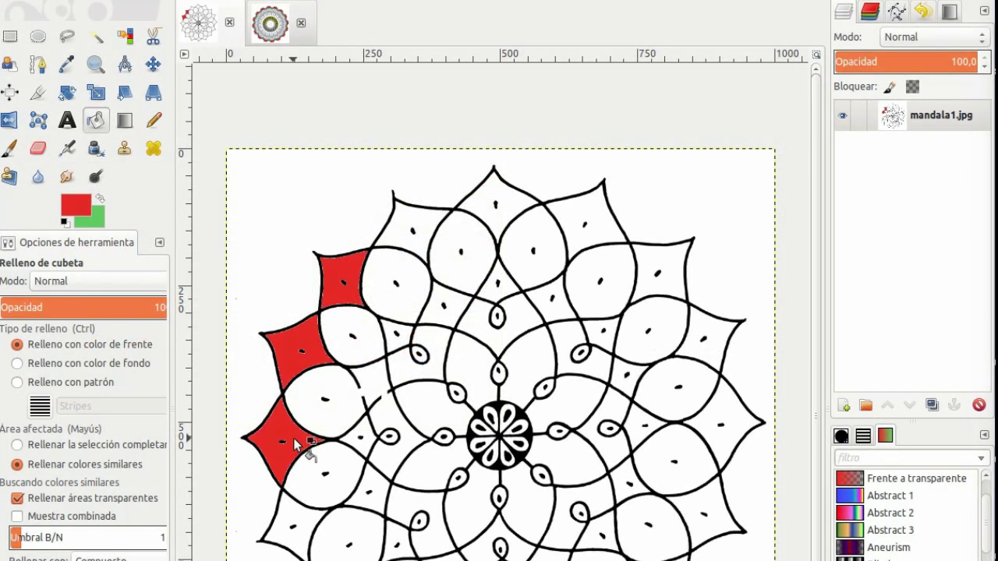
pyautogui.click(303, 526)
# Step: Fill four neighbouring petals green with background-colour fill, then zoom into the mandala
pyautogui.click(47, 364)
pyautogui.click(384, 284)
pyautogui.click(372, 347)
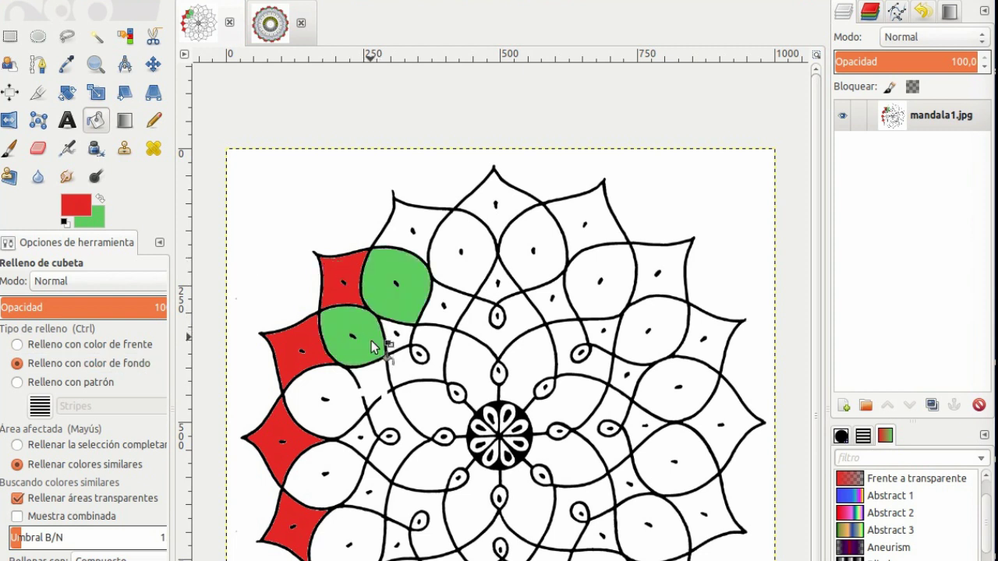
pyautogui.click(348, 409)
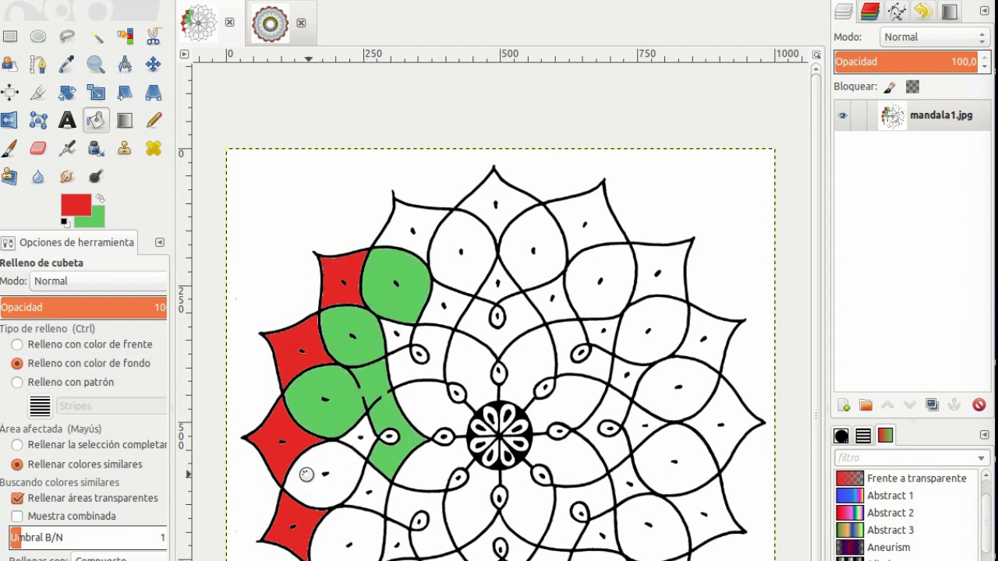
pyautogui.click(306, 475)
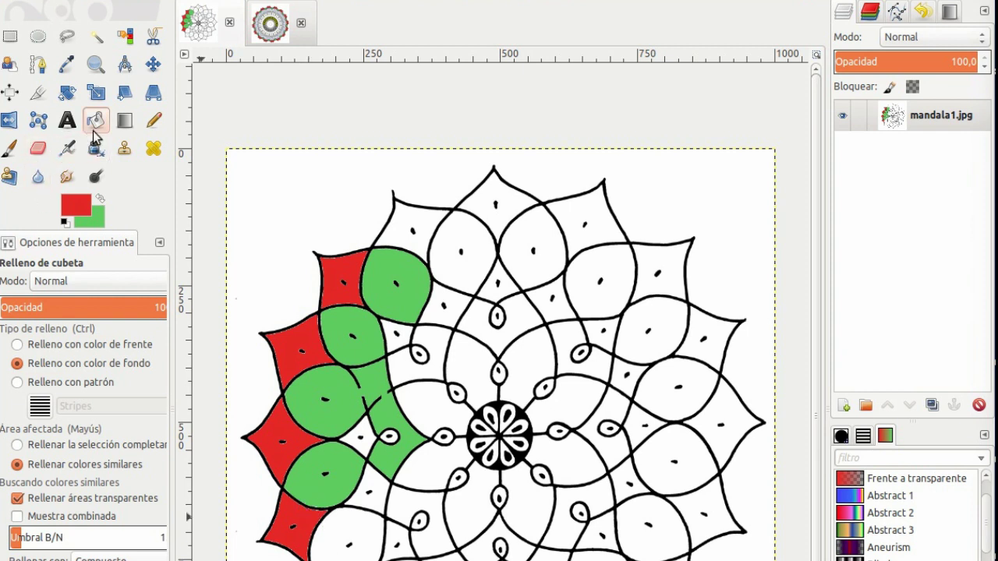
pyautogui.click(96, 64)
pyautogui.moveTo(319, 340)
pyautogui.mouseDown()
pyautogui.moveTo(340, 401)
pyautogui.moveTo(458, 499)
pyautogui.mouseUp()
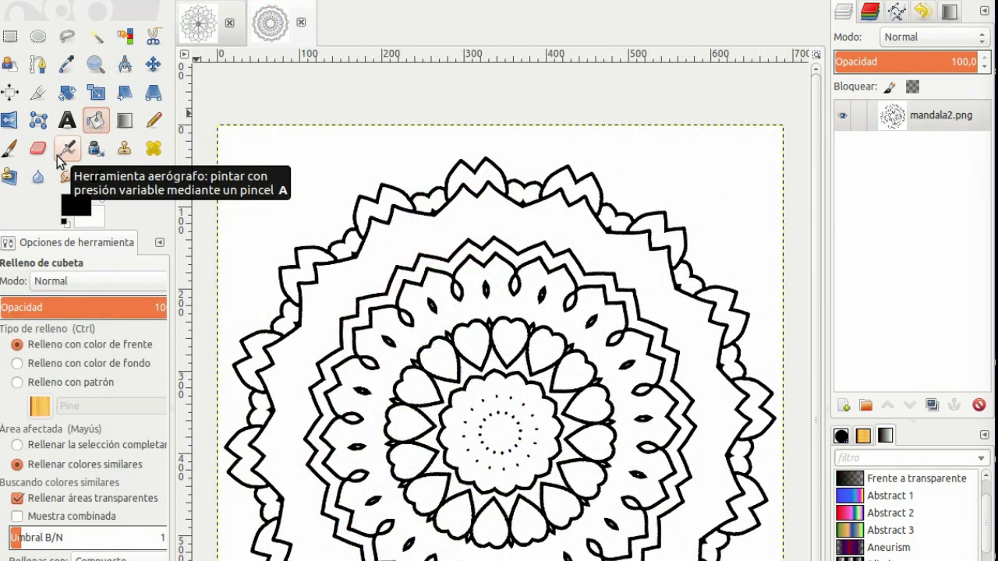
# Step: Set the foreground colour to red e72828 and the background to a dark green
pyautogui.click(76, 205)
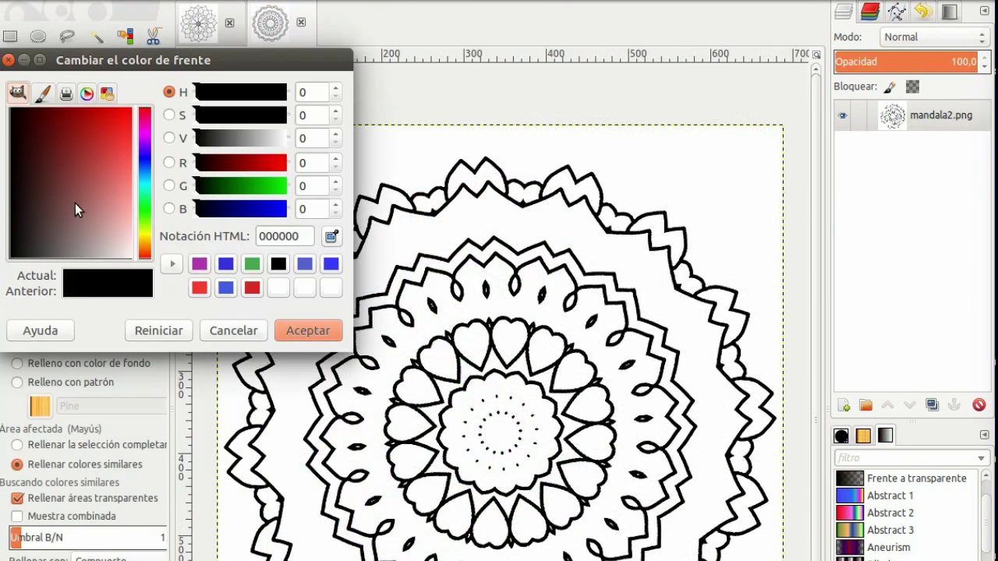
pyautogui.moveTo(117, 138); pyautogui.dragTo(119, 134)
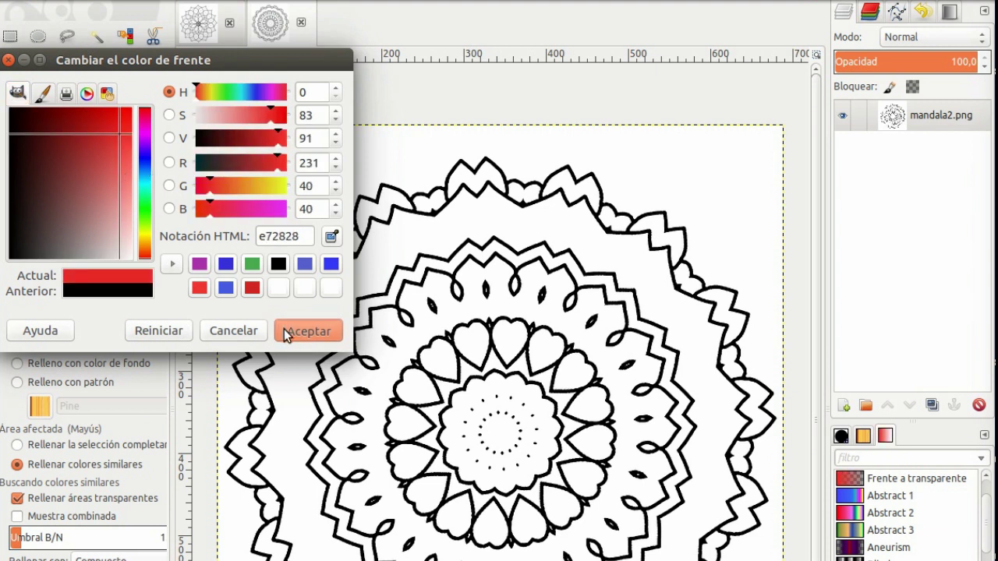
pyautogui.click(287, 331)
pyautogui.click(102, 221)
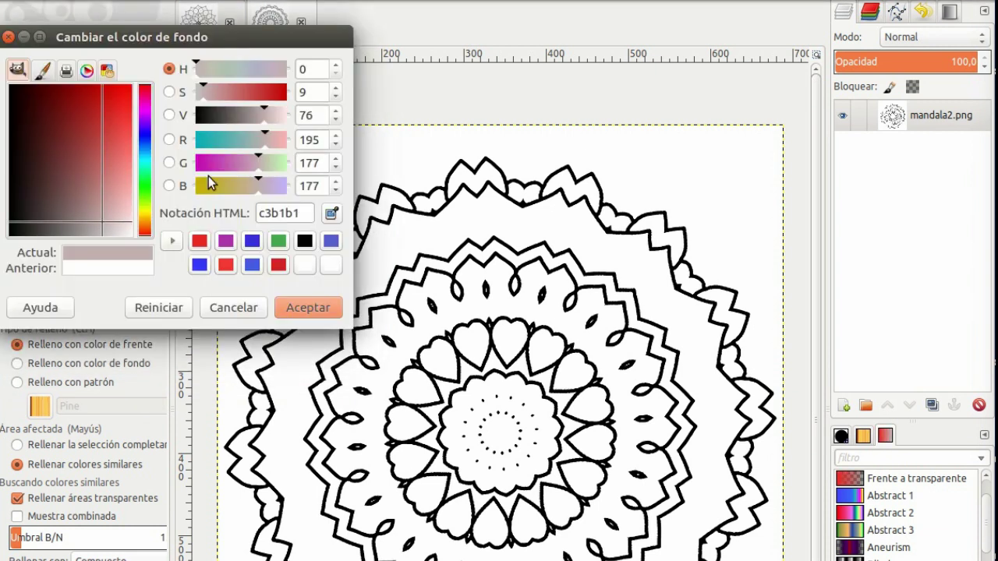
pyautogui.click(145, 187)
pyautogui.click(118, 149)
pyautogui.moveTo(119, 149); pyautogui.dragTo(108, 156)
pyautogui.click(288, 301)
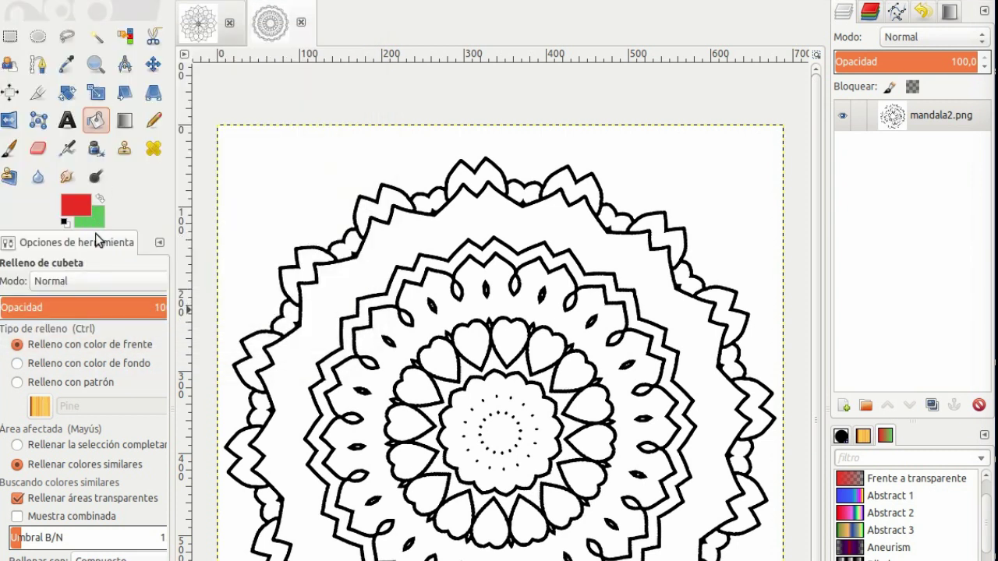
# Step: Fill outer zigzag segments red and green on mandala2.png
pyautogui.click(325, 267)
pyautogui.click(23, 363)
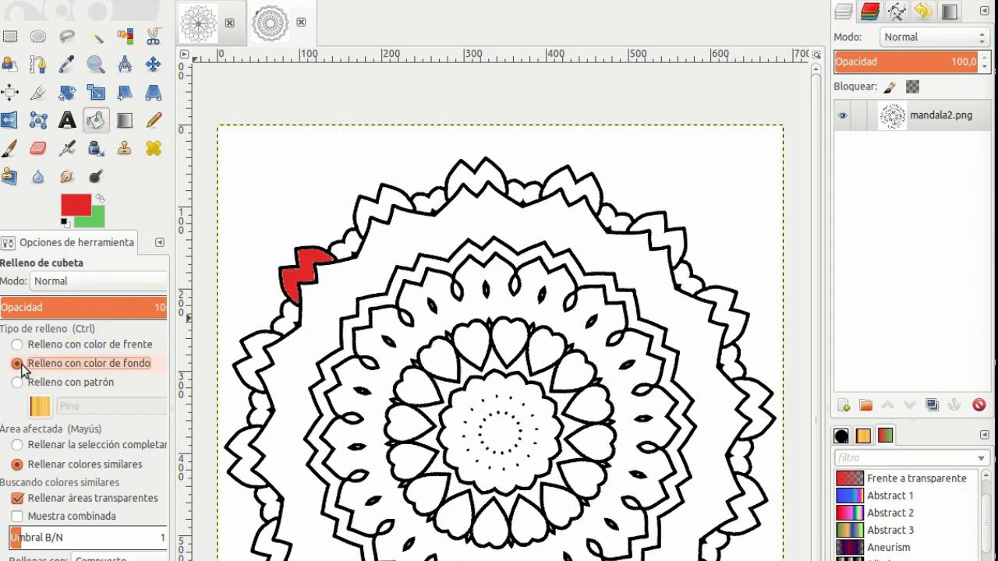
pyautogui.click(347, 249)
pyautogui.click(428, 207)
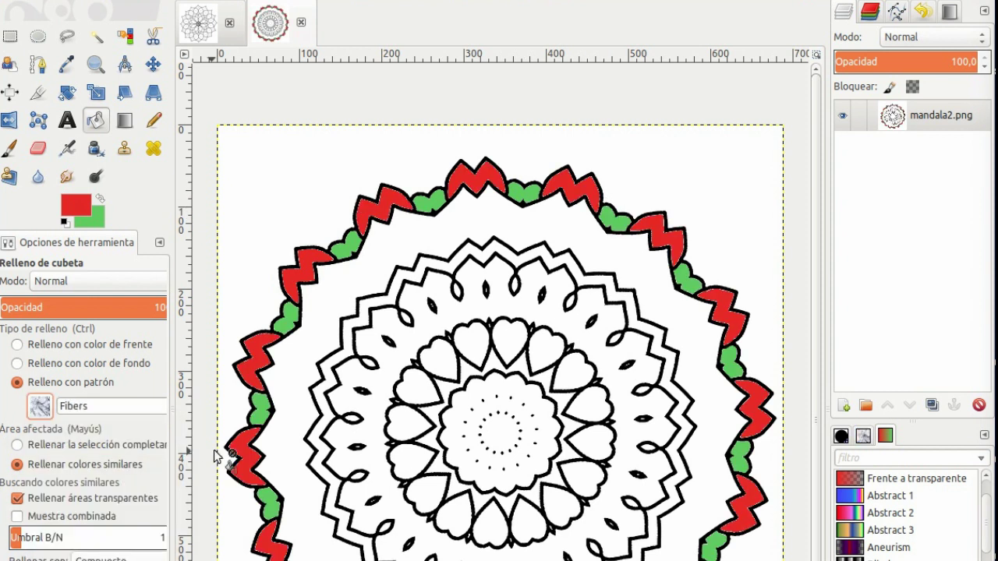
# Step: Fill the inner band with Fibers and stripe several hearts with the Warning! pattern
pyautogui.click(290, 416)
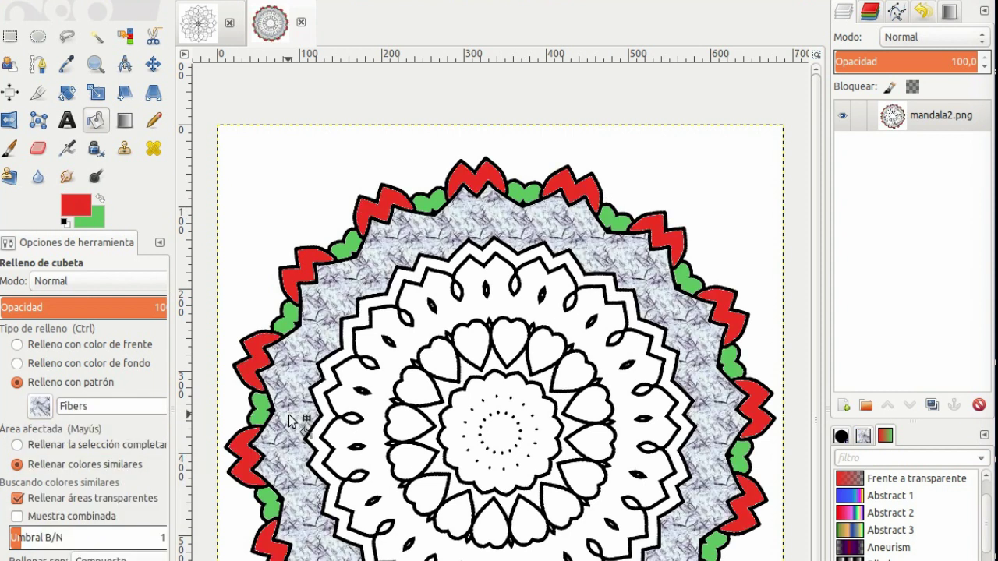
pyautogui.click(48, 412)
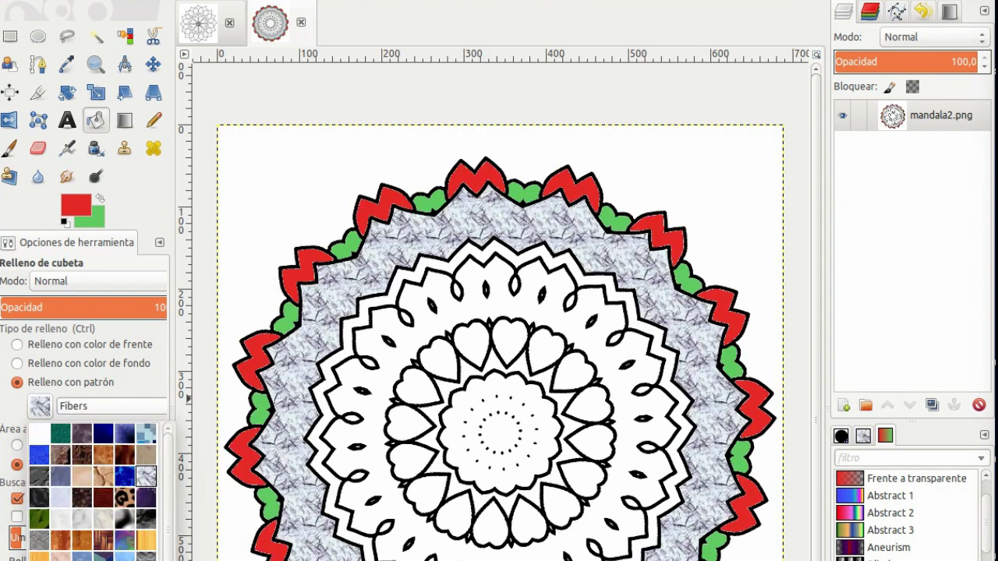
pyautogui.click(145, 477)
pyautogui.moveTo(421, 444); pyautogui.dragTo(511, 343)
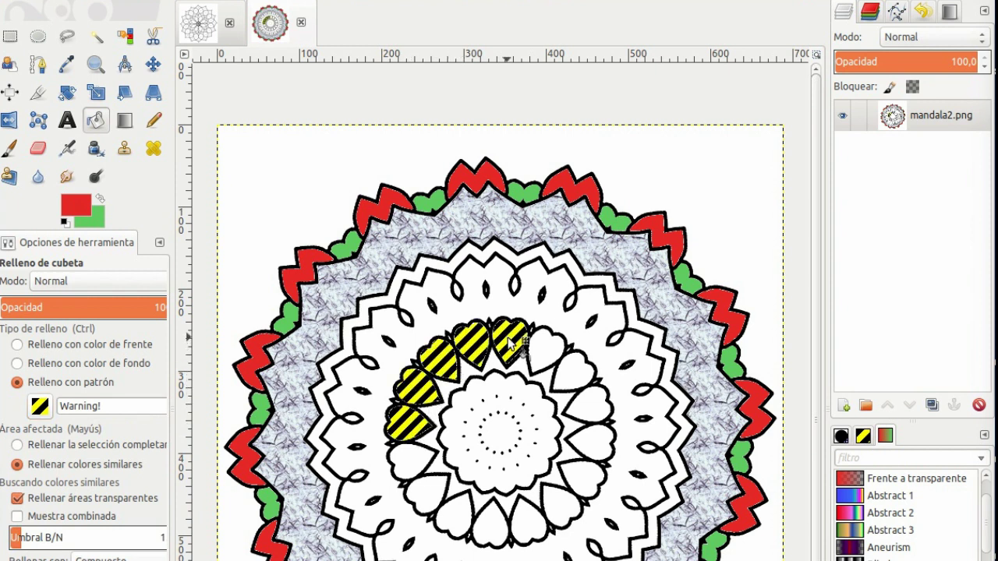
pyautogui.moveTo(510, 343)
pyautogui.mouseDown()
pyautogui.moveTo(601, 409)
pyautogui.moveTo(597, 438)
pyautogui.mouseUp()
pyautogui.click(39, 406)
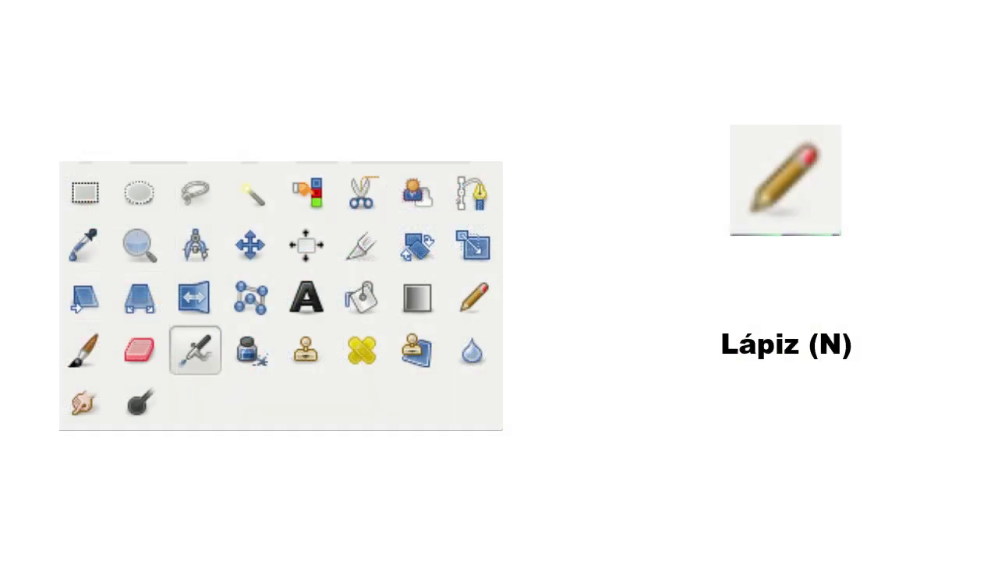
# Step: Pencil a thick blue line across the top, then a faint 25.5-opacity line below
pyautogui.click(262, 296)
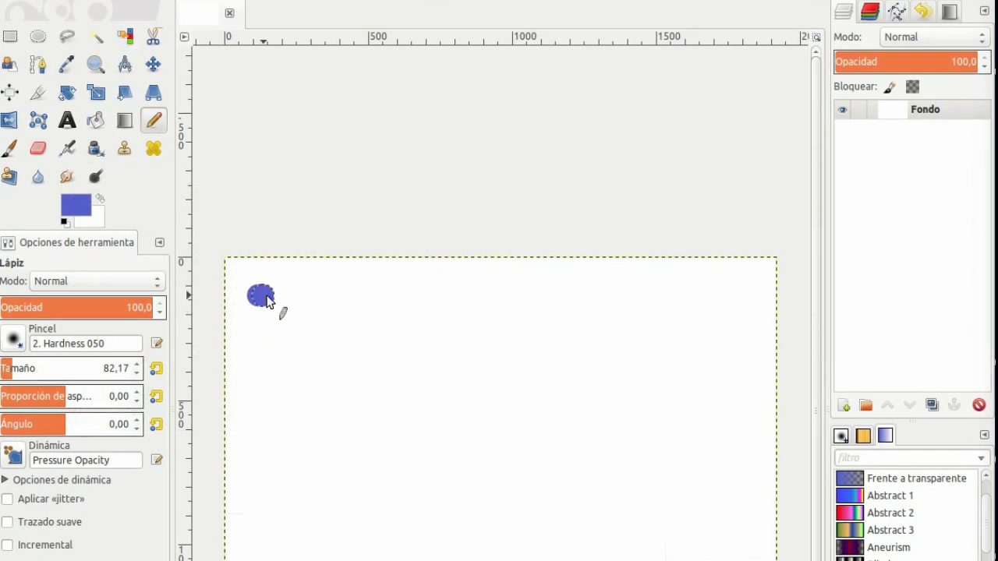
pyautogui.moveTo(267, 297); pyautogui.dragTo(736, 294)
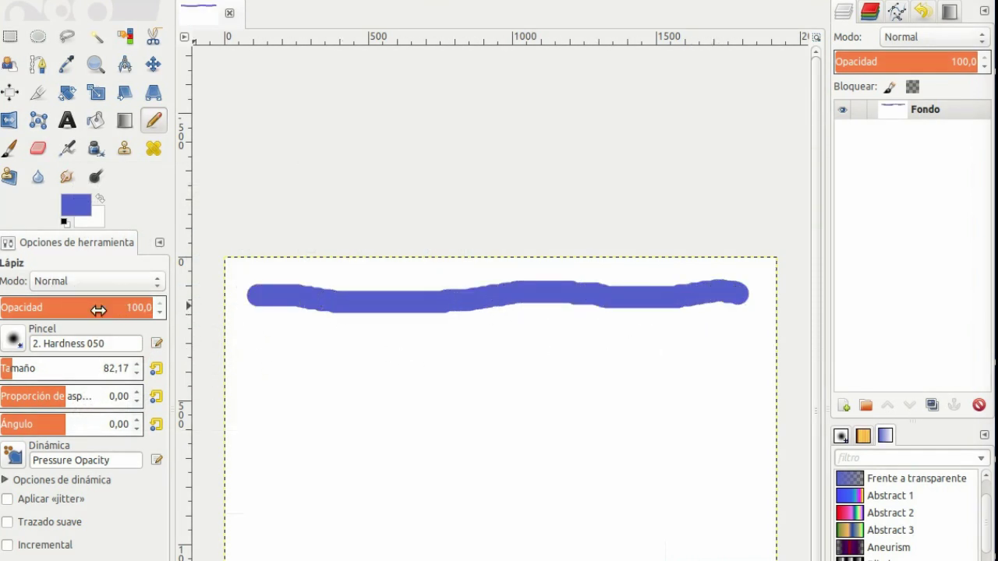
pyautogui.moveTo(154, 309); pyautogui.dragTo(42, 308)
pyautogui.moveTo(248, 359); pyautogui.dragTo(740, 360)
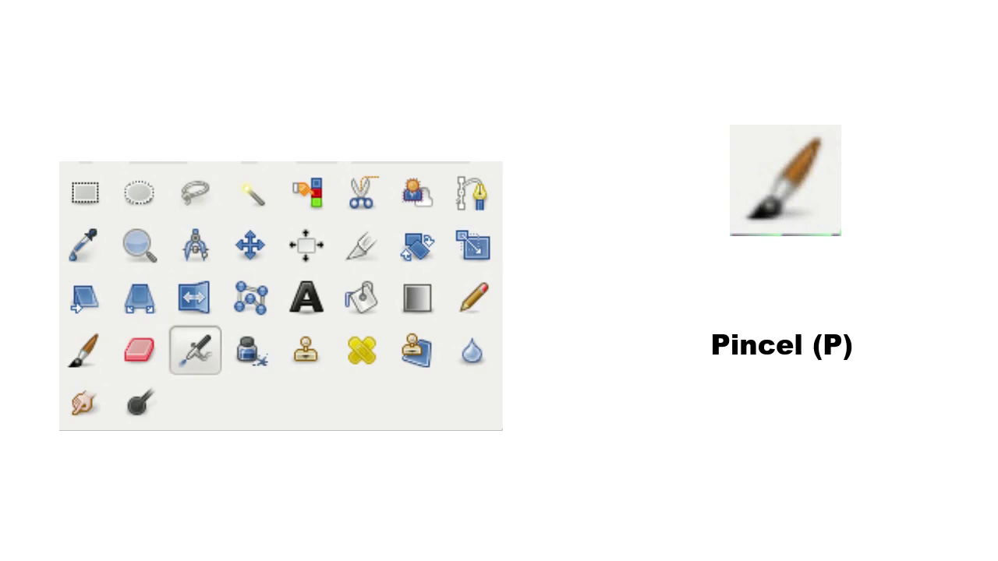
# Step: Paint a blue airbrush stroke, then a paler one below it at 36,7 opacity
pyautogui.moveTo(257, 407); pyautogui.dragTo(756, 407)
pyautogui.moveTo(99, 308); pyautogui.dragTo(61, 307)
pyautogui.moveTo(251, 442); pyautogui.dragTo(756, 440)
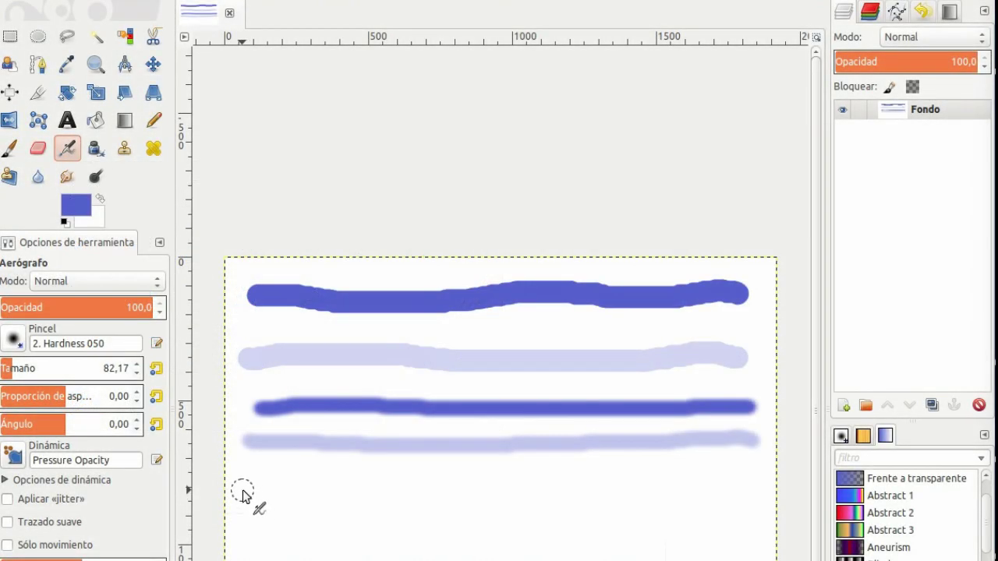
# Step: Paint fainter strokes near the bottom at 14,4 opacity, then restore opacity to 100
pyautogui.moveTo(252, 490); pyautogui.dragTo(766, 495)
pyautogui.moveTo(87, 308); pyautogui.dragTo(21, 309)
pyautogui.moveTo(264, 527)
pyautogui.mouseDown()
pyautogui.moveTo(690, 528)
pyautogui.moveTo(764, 535)
pyautogui.moveTo(780, 550)
pyautogui.mouseUp()
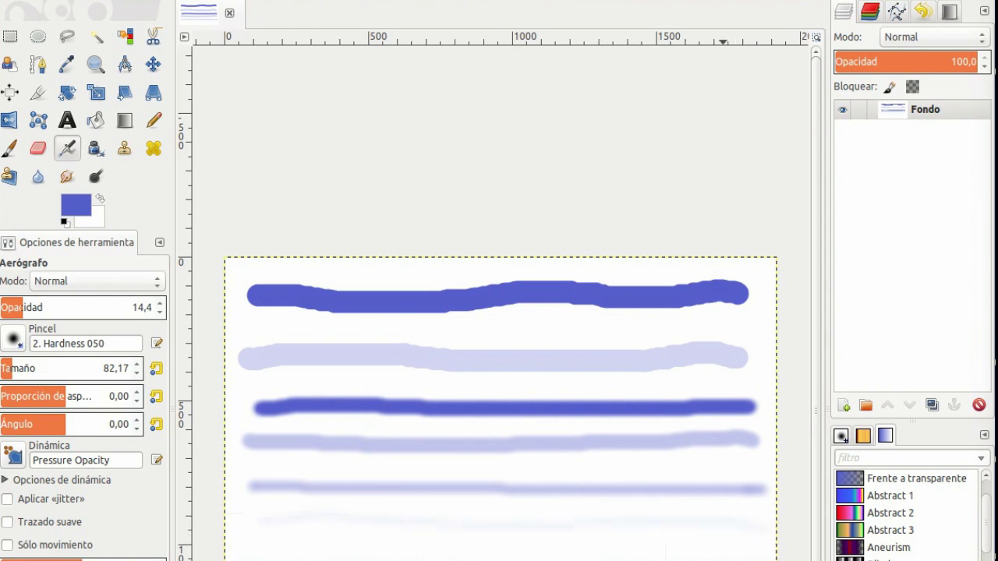
pyautogui.moveTo(82, 311); pyautogui.dragTo(195, 306)
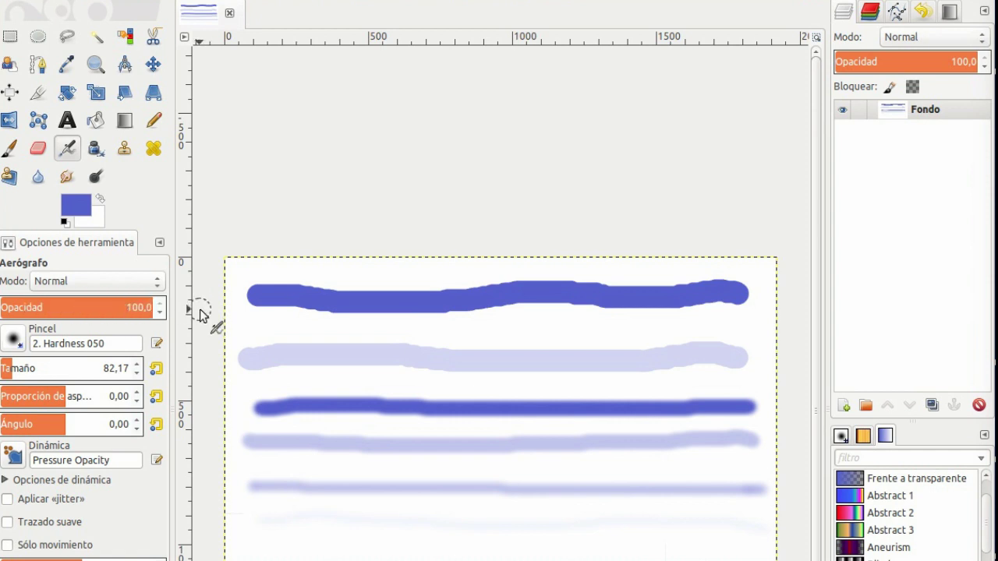
# Step: Paint a row of large black stars with the star brush at size 194,56
pyautogui.moveTo(19, 370); pyautogui.dragTo(41, 372)
pyautogui.click(255, 269)
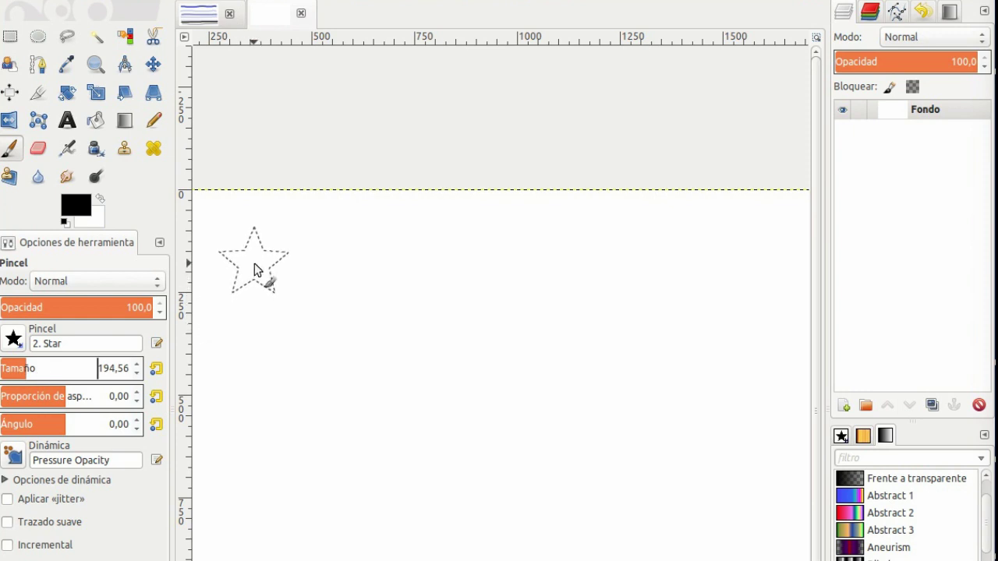
pyautogui.moveTo(333, 277); pyautogui.dragTo(731, 265)
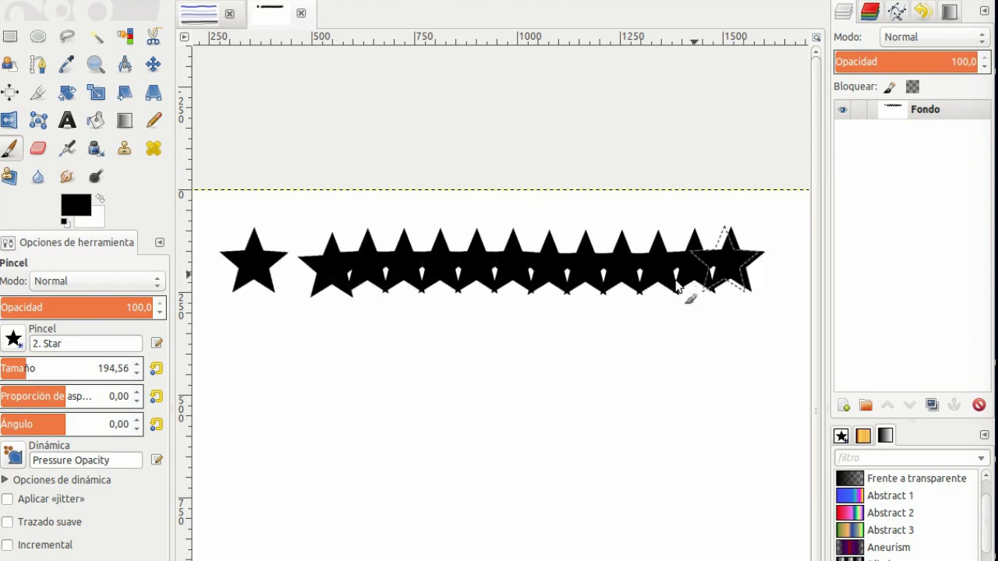
# Step: Stamp a textured blob with the Cell 02 brush
pyautogui.click(15, 343)
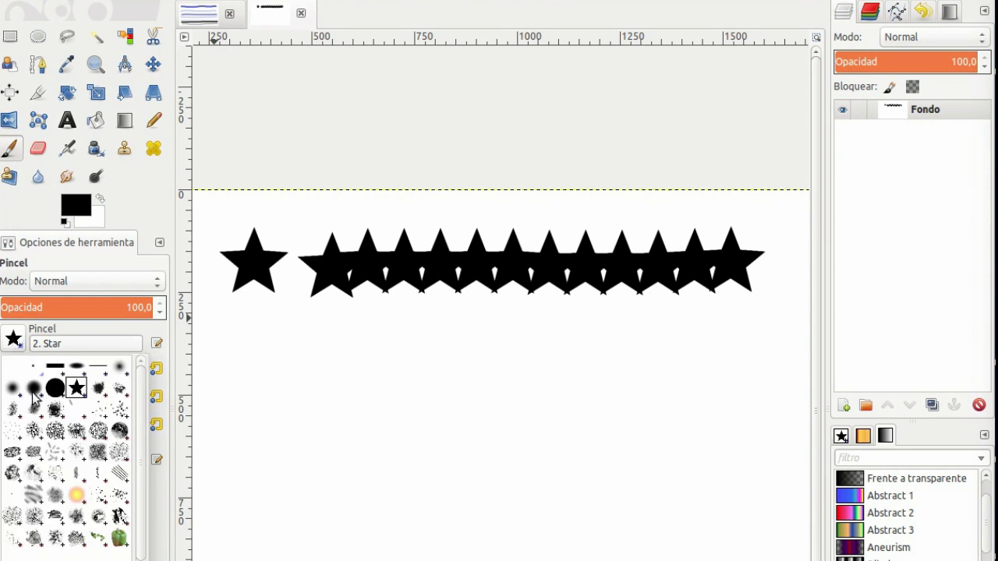
pyautogui.click(61, 429)
pyautogui.click(251, 377)
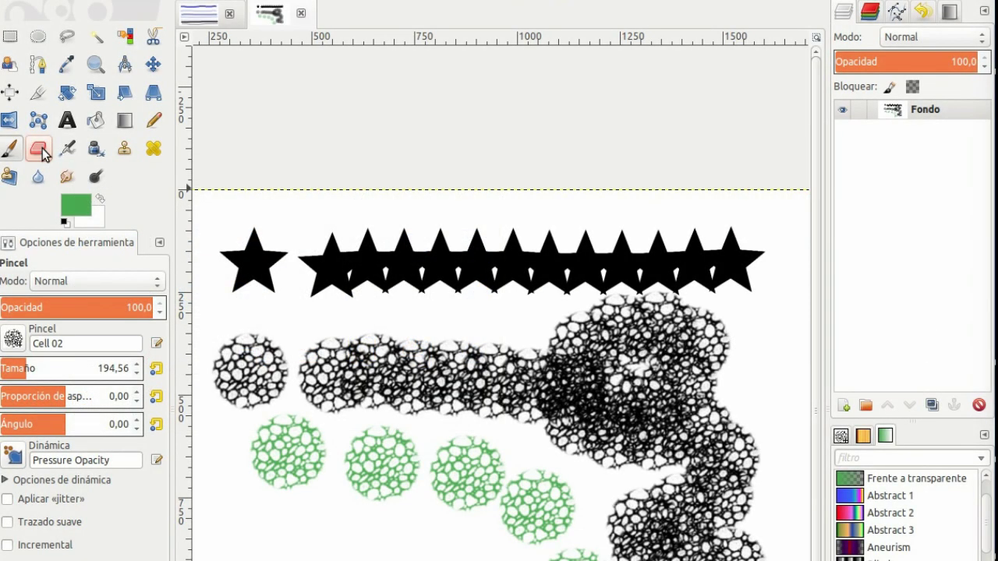
# Step: Erase the stars and cell blobs using a 2. Hardness 100 eraser sized about 831
pyautogui.hotkey('shift', 'e')
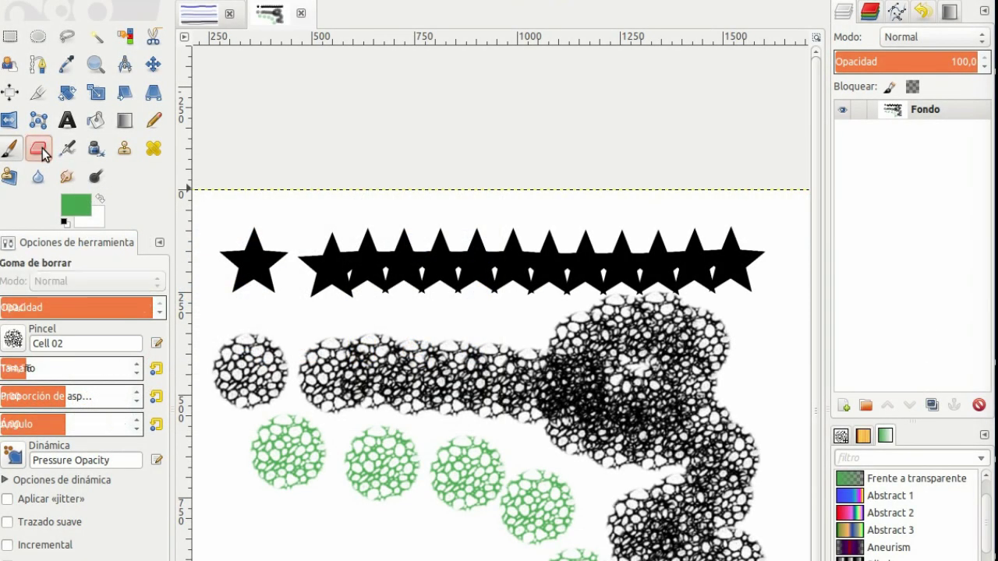
pyautogui.click(19, 338)
pyautogui.click(53, 390)
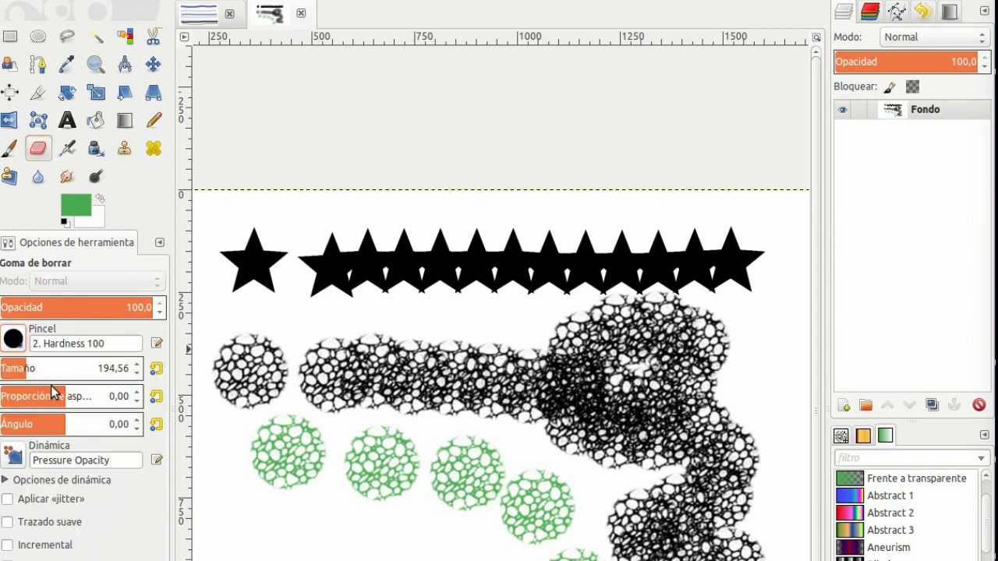
pyautogui.moveTo(49, 368); pyautogui.dragTo(115, 368)
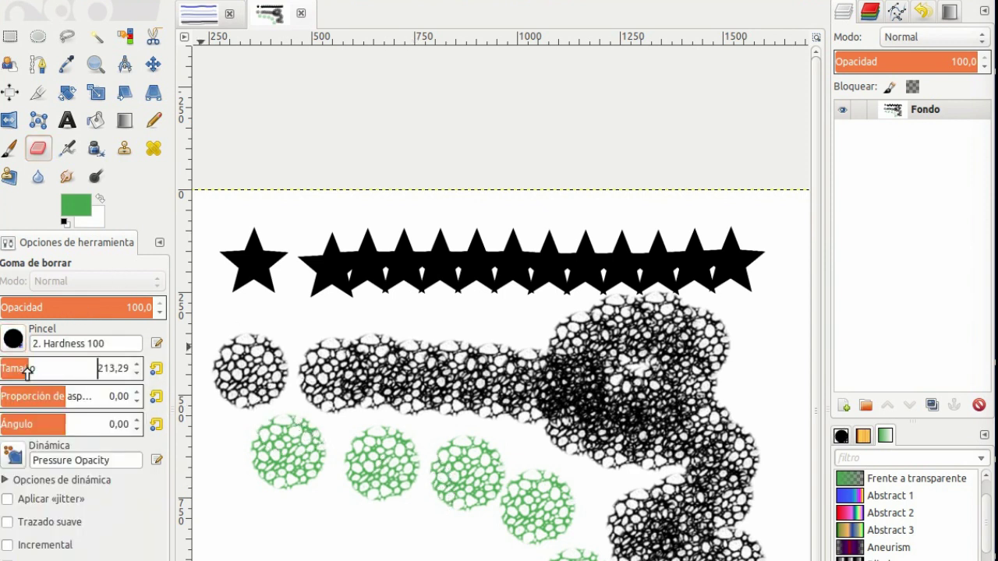
pyautogui.moveTo(354, 483)
pyautogui.mouseDown()
pyautogui.moveTo(410, 448)
pyautogui.moveTo(527, 514)
pyautogui.moveTo(626, 546)
pyautogui.moveTo(644, 402)
pyautogui.moveTo(574, 348)
pyautogui.moveTo(430, 341)
pyautogui.mouseUp()
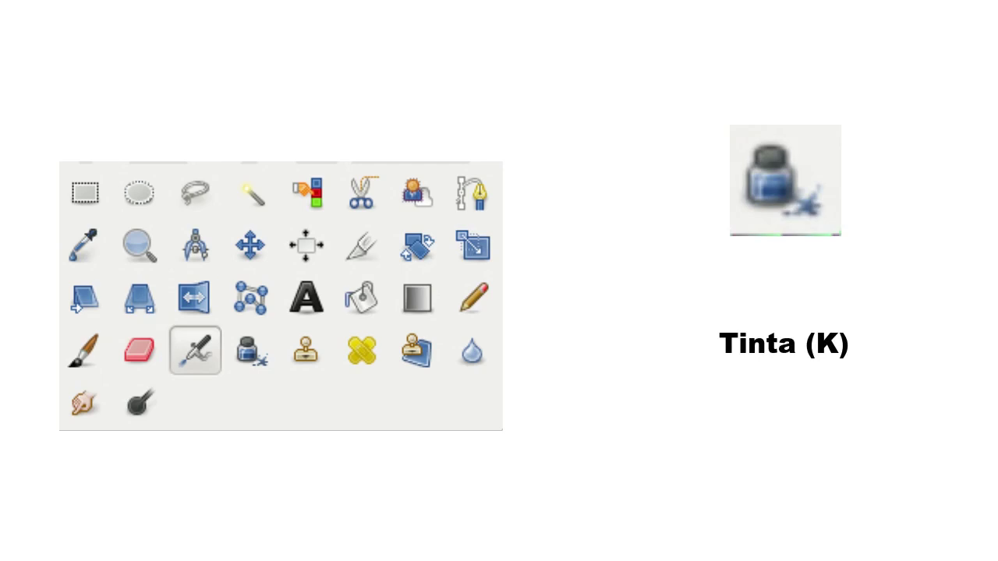
# Step: Draw a green S-shaped ink stroke at size 41,8, then a wavy one with a square nib
pyautogui.moveTo(149, 366); pyautogui.dragTo(91, 370)
pyautogui.moveTo(234, 287)
pyautogui.mouseDown()
pyautogui.moveTo(298, 269)
pyautogui.moveTo(379, 300)
pyautogui.moveTo(694, 348)
pyautogui.mouseUp()
pyautogui.click(20, 550)
pyautogui.moveTo(273, 445); pyautogui.dragTo(740, 454)
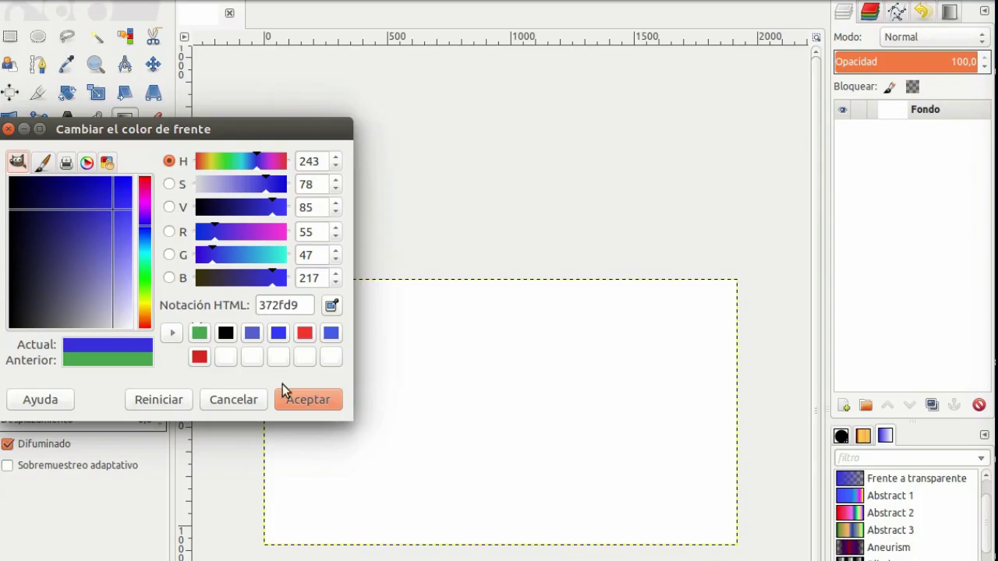
# Step: Set the background colour to a purple shade with hue 301
pyautogui.click(282, 385)
pyautogui.click(92, 224)
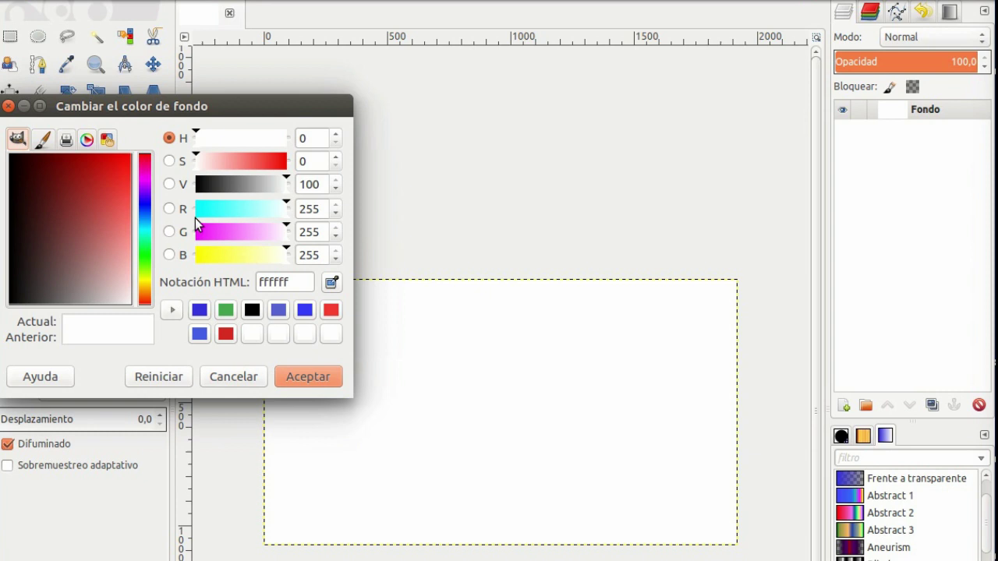
pyautogui.click(145, 182)
pyautogui.moveTo(112, 196)
pyautogui.mouseDown()
pyautogui.moveTo(84, 231)
pyautogui.moveTo(89, 205)
pyautogui.moveTo(112, 223)
pyautogui.mouseUp()
pyautogui.click(308, 376)
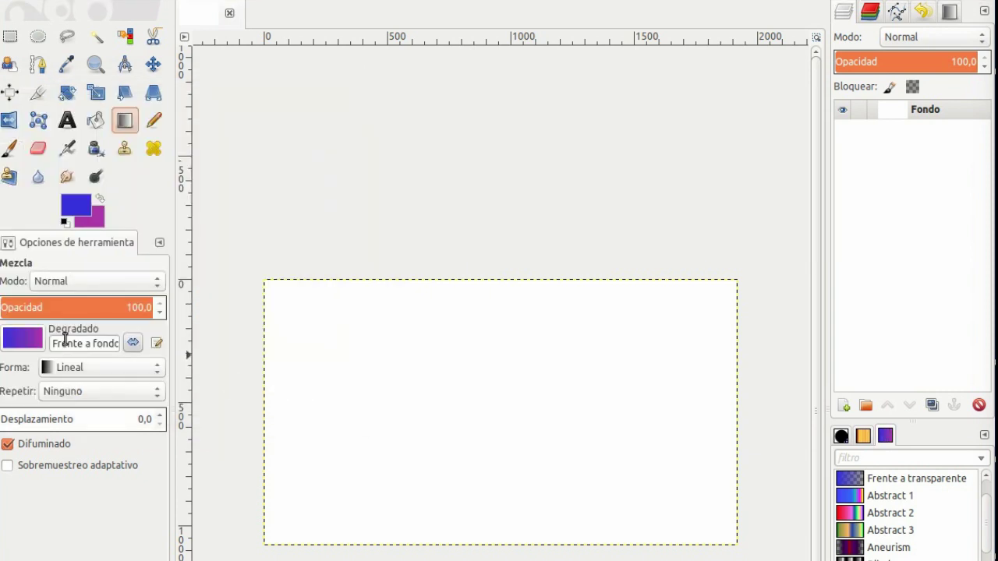
# Step: Fill the canvas with a linear blue-to-purple gradient running left to right
pyautogui.moveTo(508, 285); pyautogui.dragTo(510, 433)
pyautogui.moveTo(290, 419); pyautogui.dragTo(484, 422)
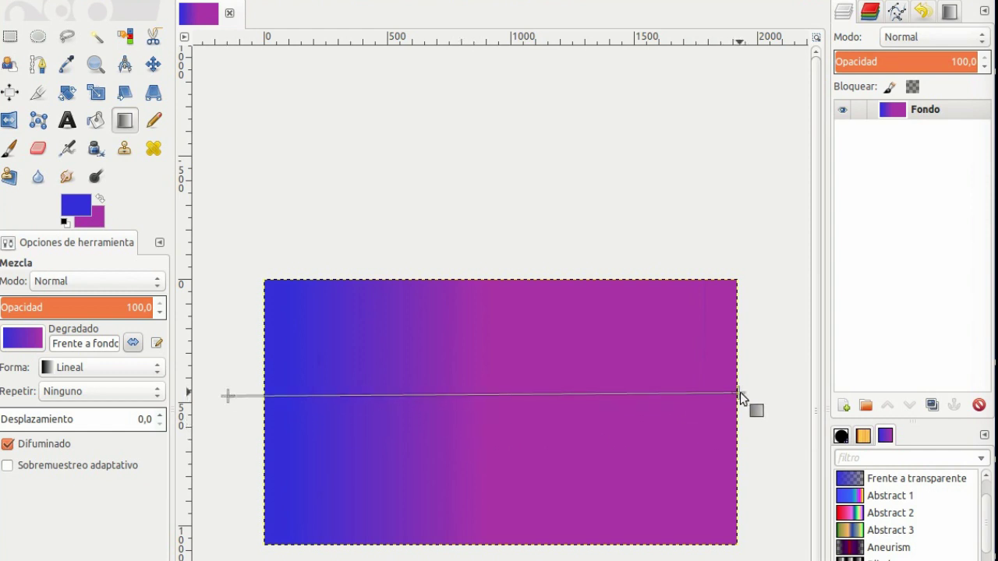
pyautogui.moveTo(338, 419); pyautogui.dragTo(740, 393)
# Step: Redraw the gradient across the canvas with the Bilineal shape
pyautogui.click(118, 363)
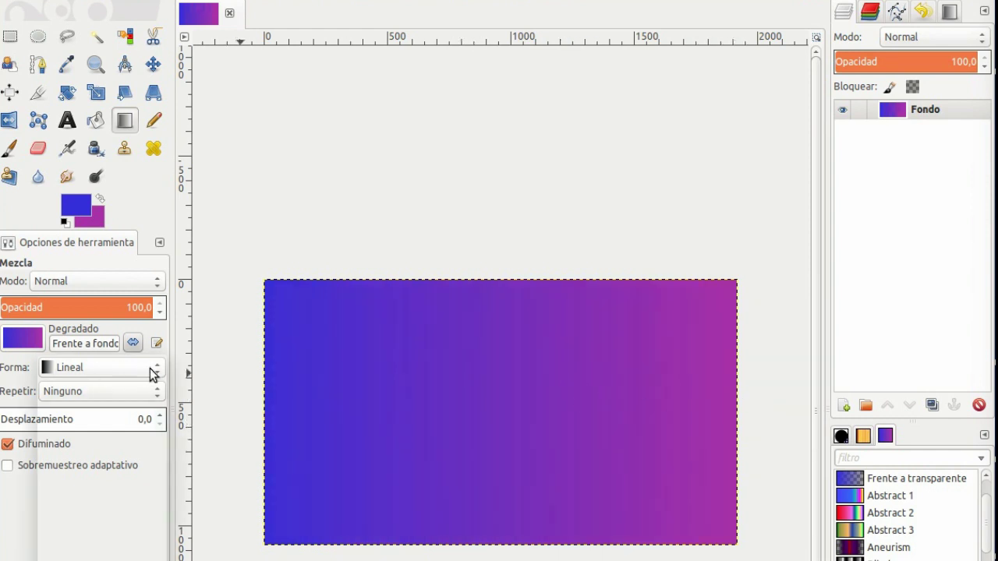
pyautogui.click(122, 393)
pyautogui.moveTo(264, 403); pyautogui.dragTo(738, 402)
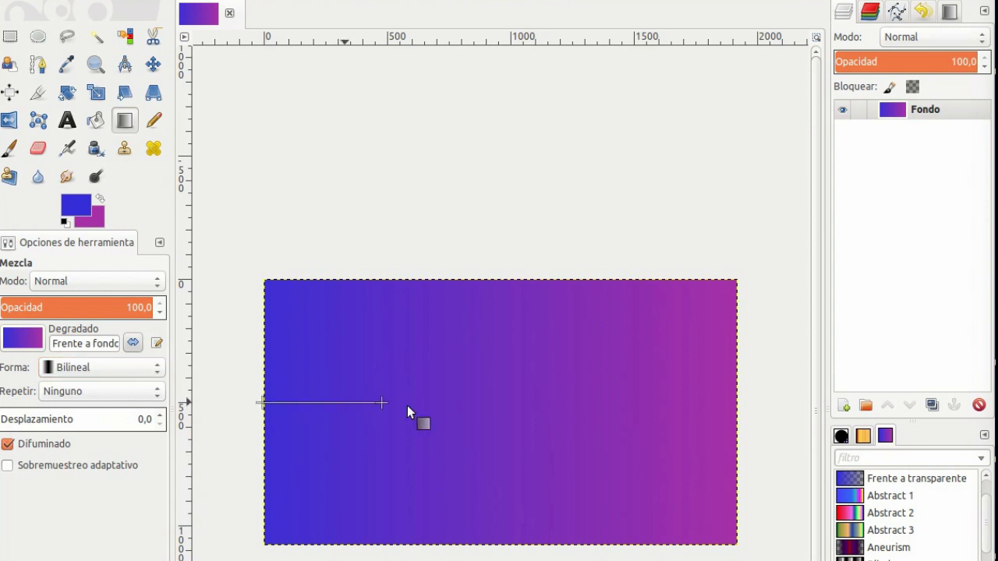
# Step: Redraw the gradient with the Cuadrada shape from mid-canvas
pyautogui.click(117, 367)
pyautogui.click(78, 410)
pyautogui.moveTo(264, 392); pyautogui.dragTo(739, 396)
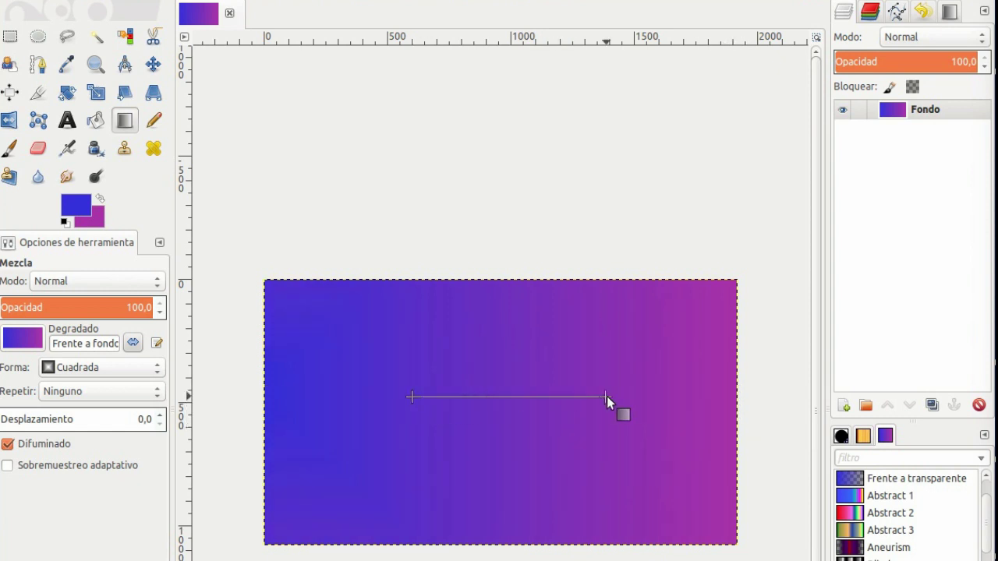
pyautogui.moveTo(606, 396); pyautogui.dragTo(605, 396)
pyautogui.moveTo(467, 412); pyautogui.dragTo(607, 413)
# Step: Draw a Cónica (asimétrica) gradient from the canvas centre
pyautogui.click(117, 367)
pyautogui.click(93, 411)
pyautogui.moveTo(490, 407); pyautogui.dragTo(698, 407)
# Step: Redraw it as an Espiral (sentido horario) gradient from the centre
pyautogui.click(117, 367)
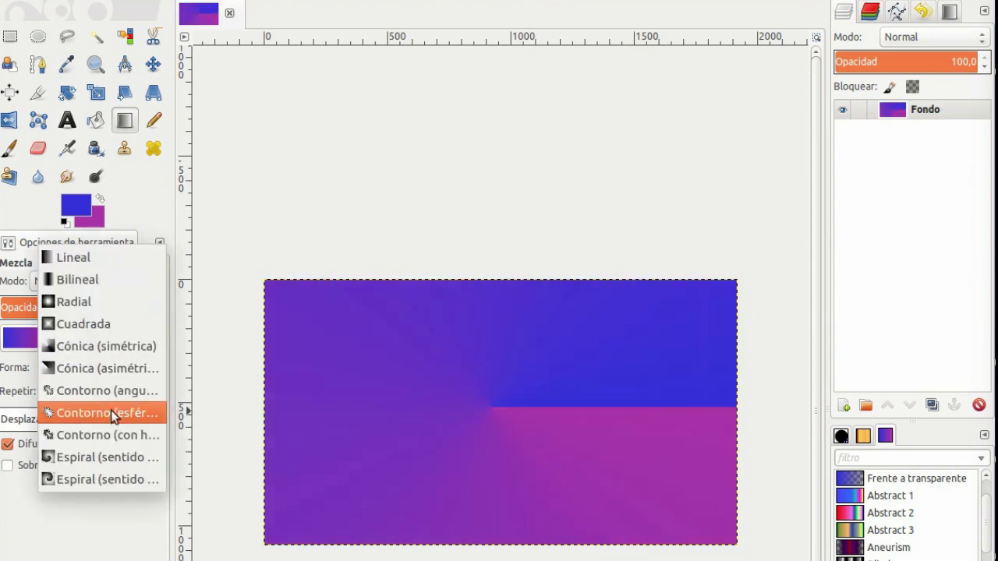
pyautogui.click(94, 454)
pyautogui.moveTo(493, 407); pyautogui.dragTo(668, 406)
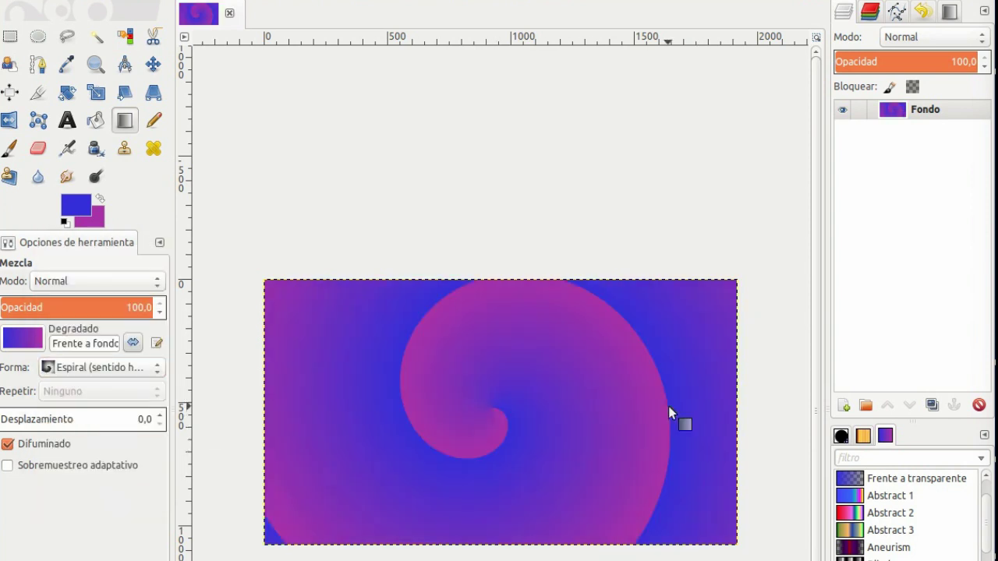